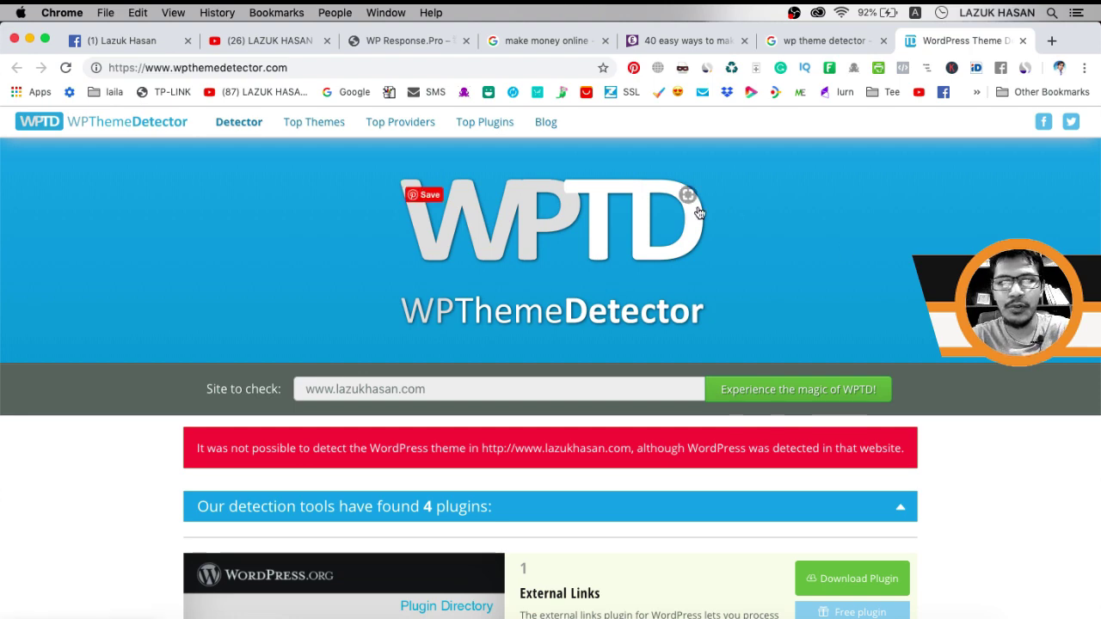
Step: Show the WP Response.Pro page and close the WordPress Theme Detector, "40 easy ways to make money" and "make money online" tabs
click(384, 42)
right_click(384, 41)
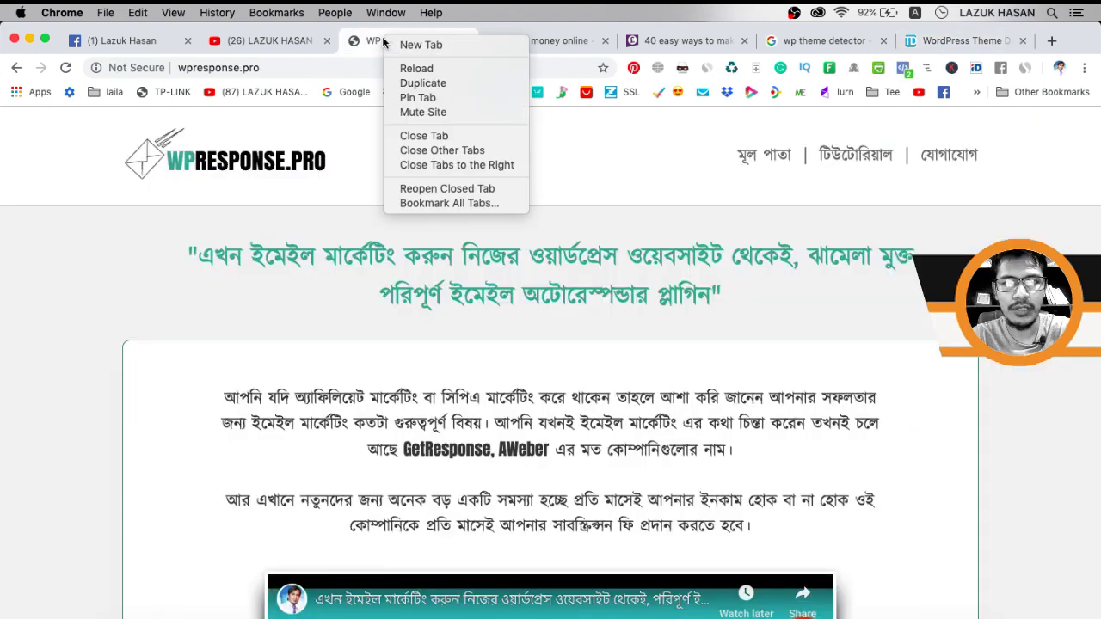
click(872, 41)
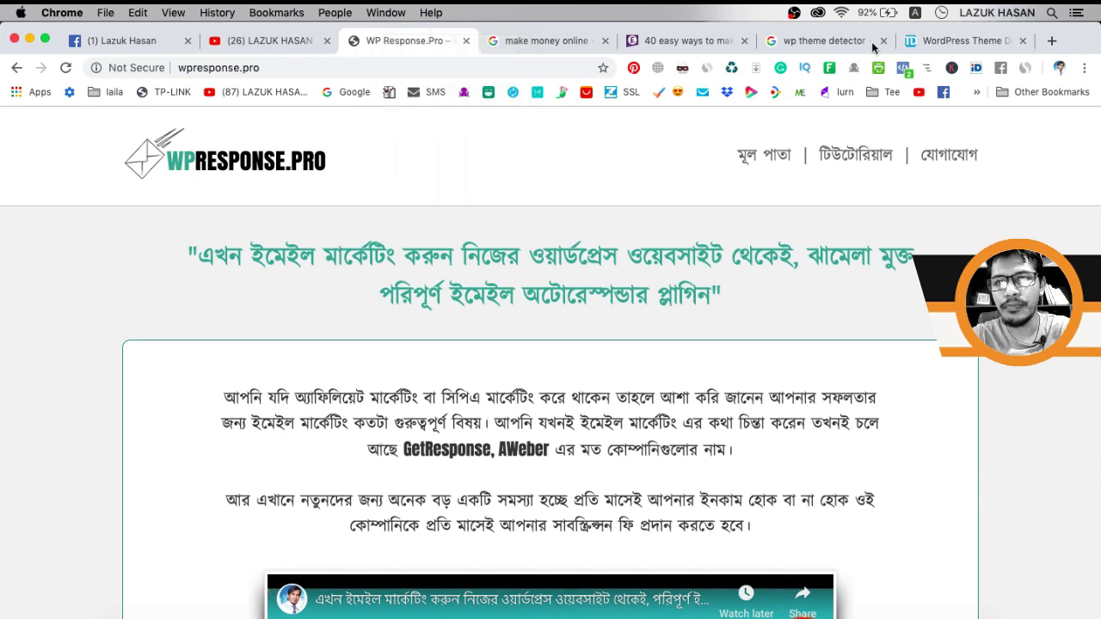
click(1024, 42)
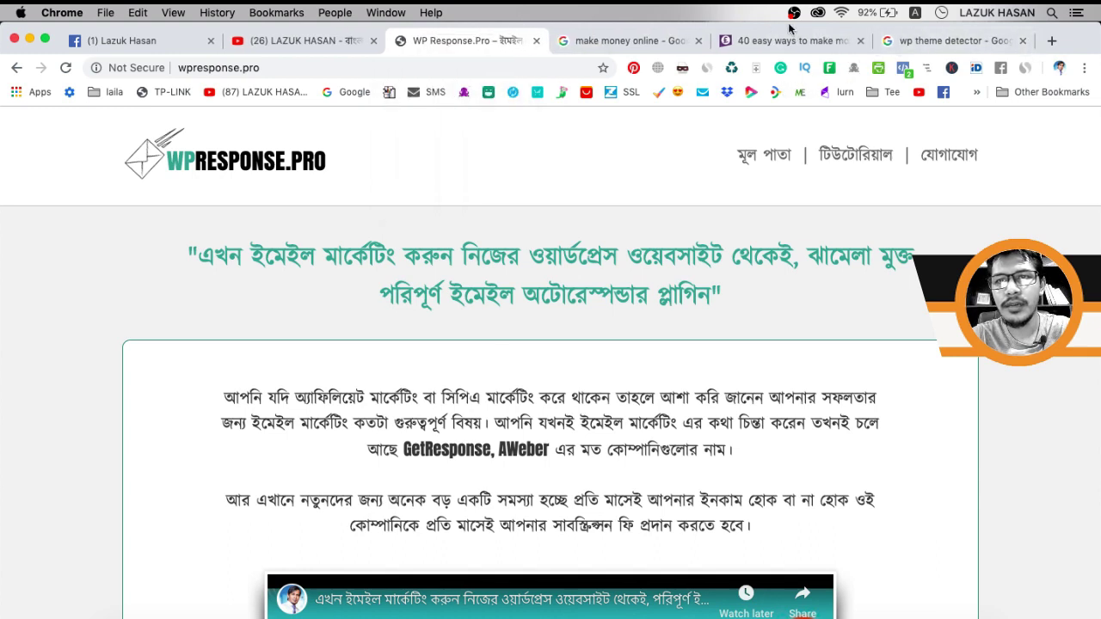
click(861, 41)
click(698, 42)
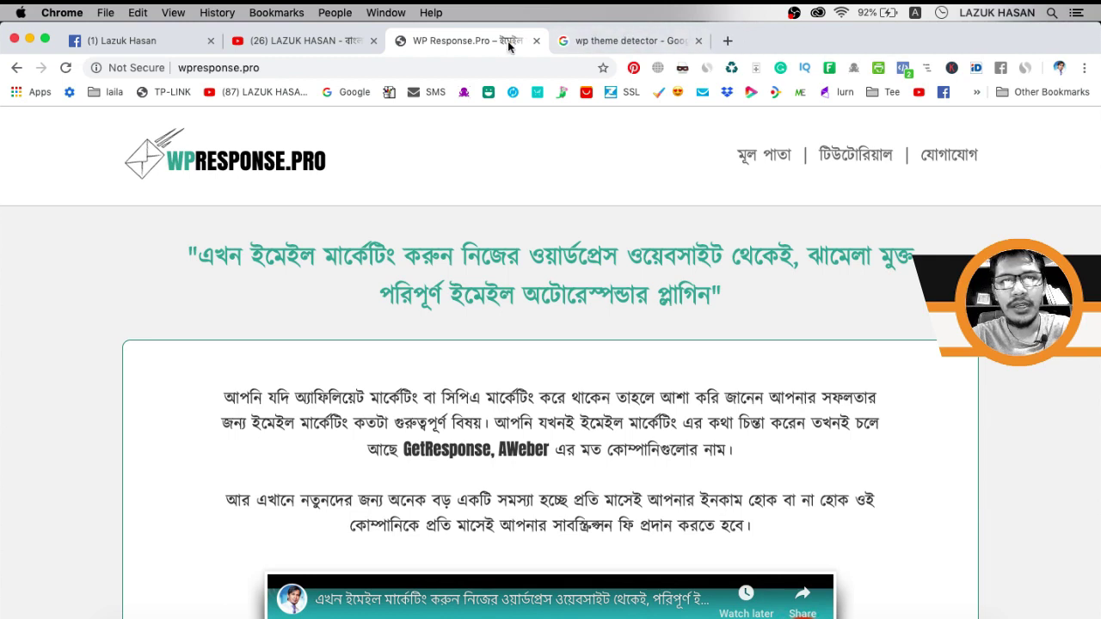
Step: Go to wpresponse.pro/wp-admin and log in to WordPress with the prefilled admin credentials
click(497, 66)
click(498, 64)
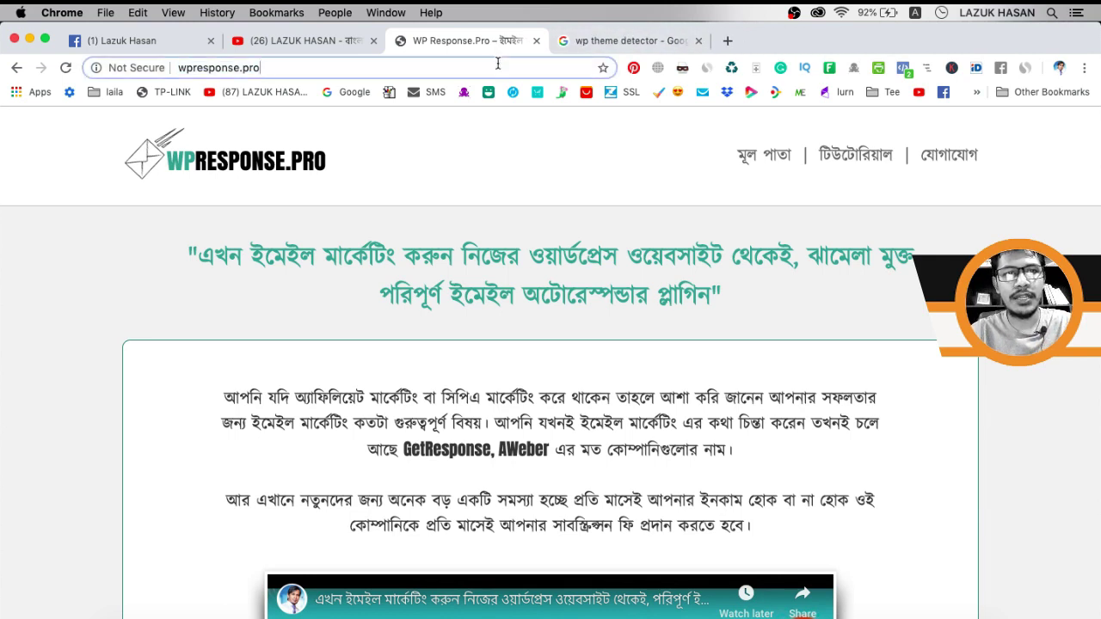
text(/wp-)
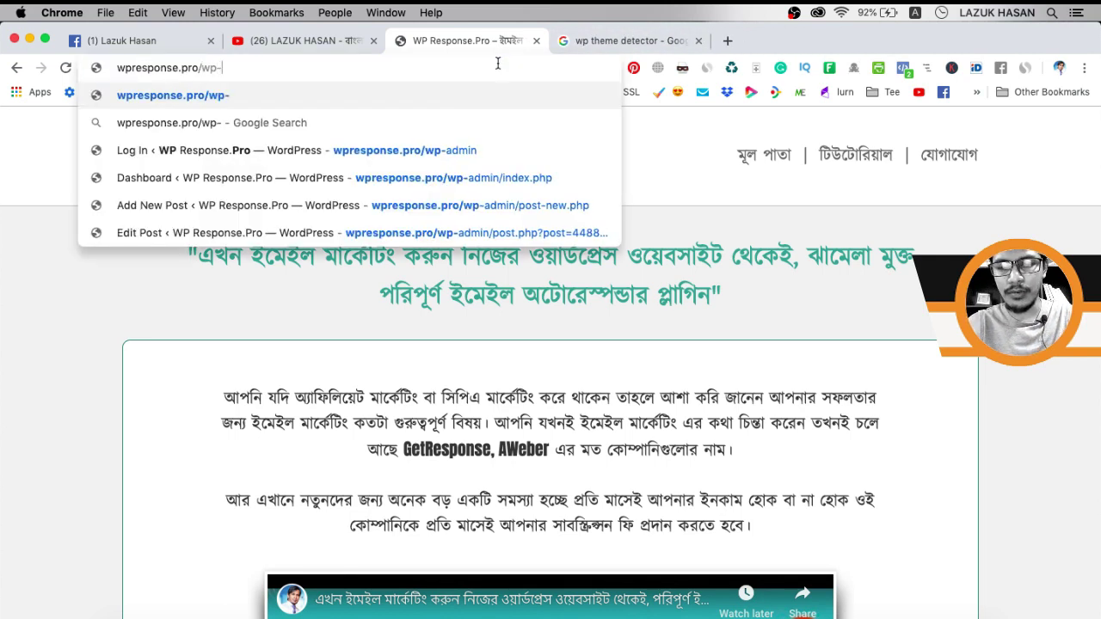
text(admin)
key(Return)
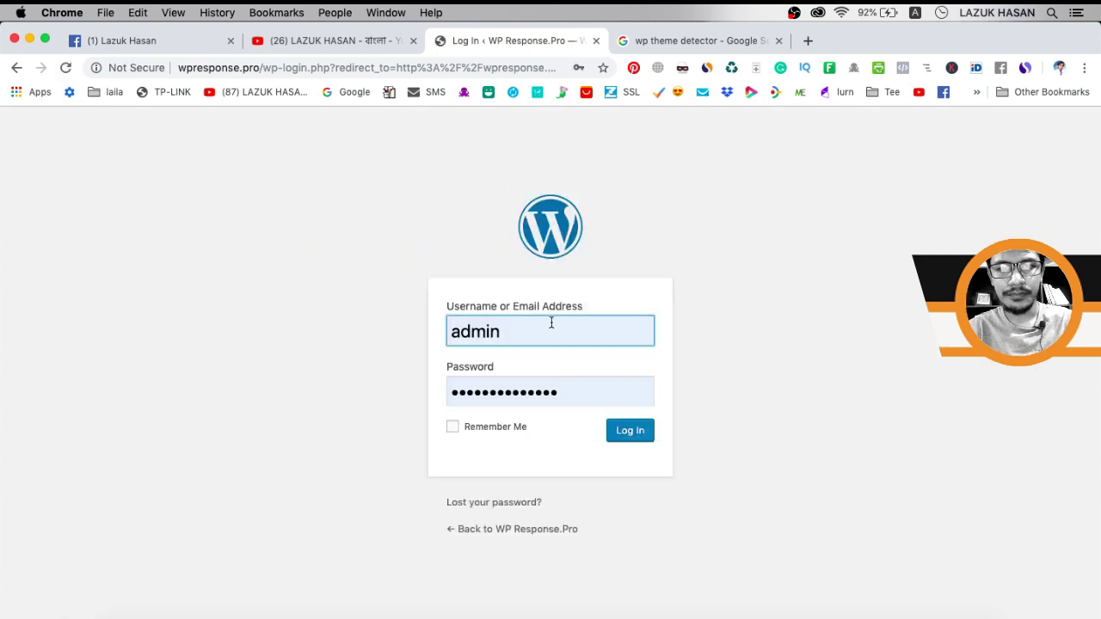
click(629, 436)
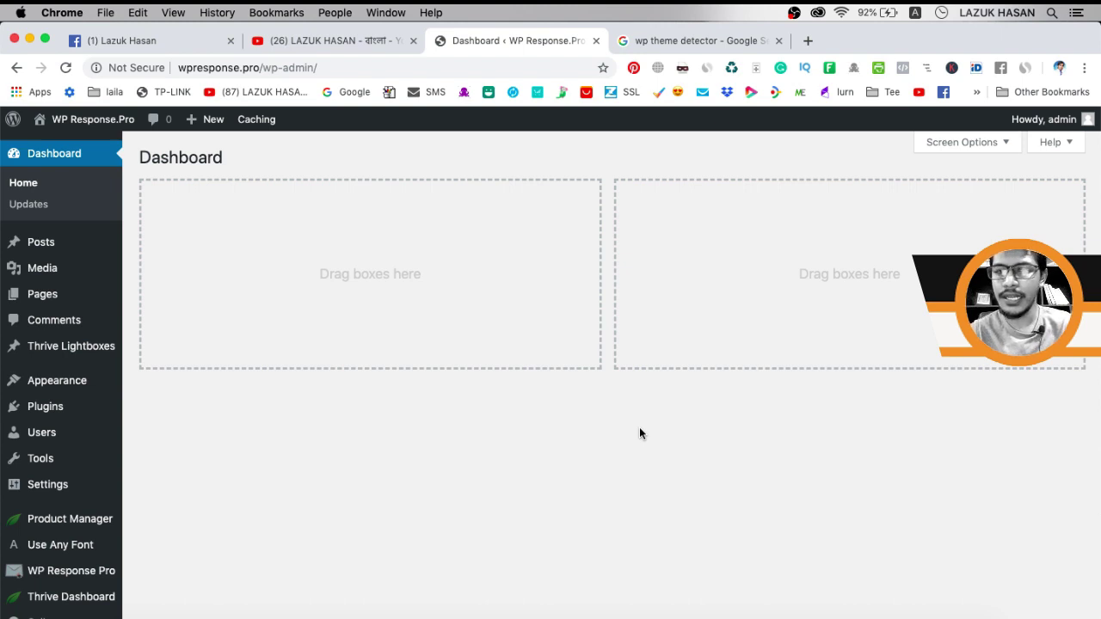
Step: Open the list of installed themes in the WordPress admin to see the active theme
scroll(639, 427, down, 1)
scroll(639, 428, up, 1)
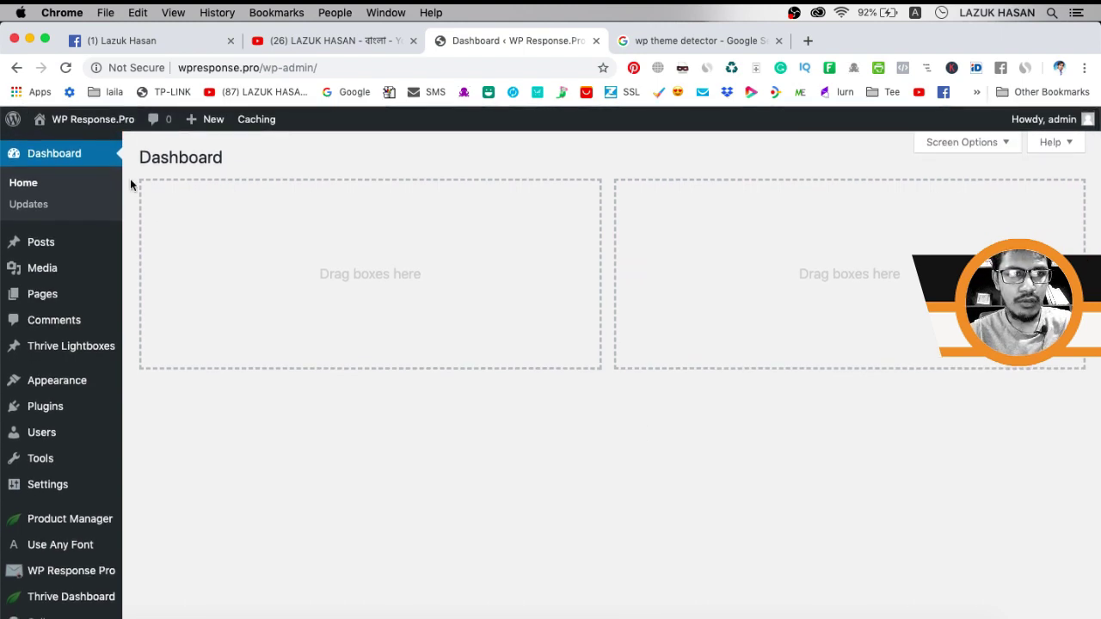
mouse_move(88, 378)
click(143, 389)
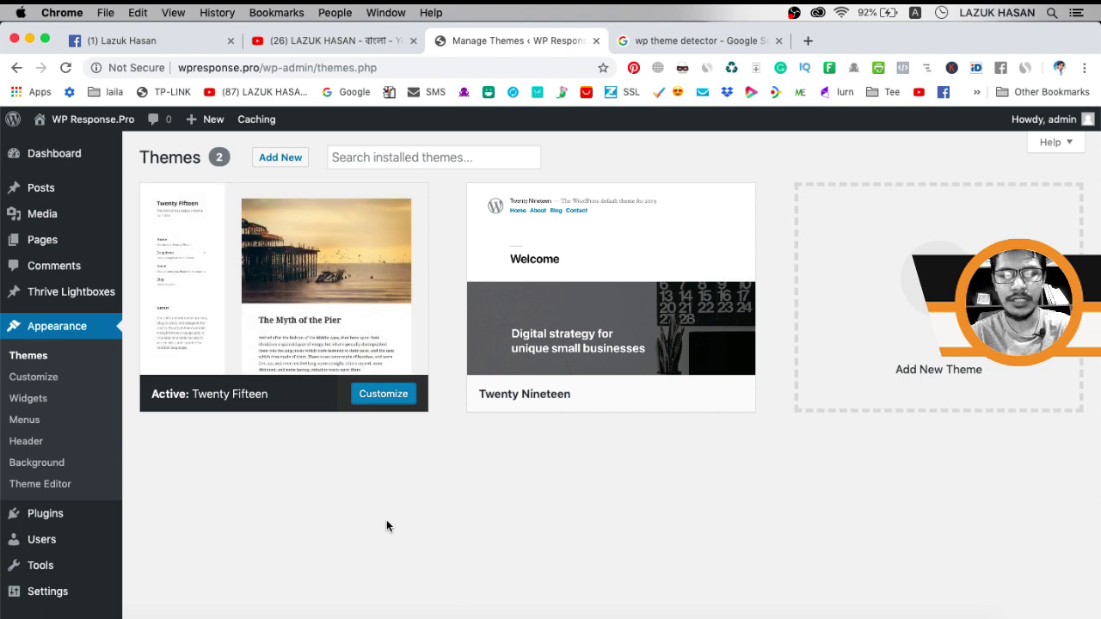
Step: Copy the domain wpresponse.pro and run a check on it in the WPThemeDetector site found through the Google results
click(259, 69)
drag(259, 69, 177, 69)
key(super+c)
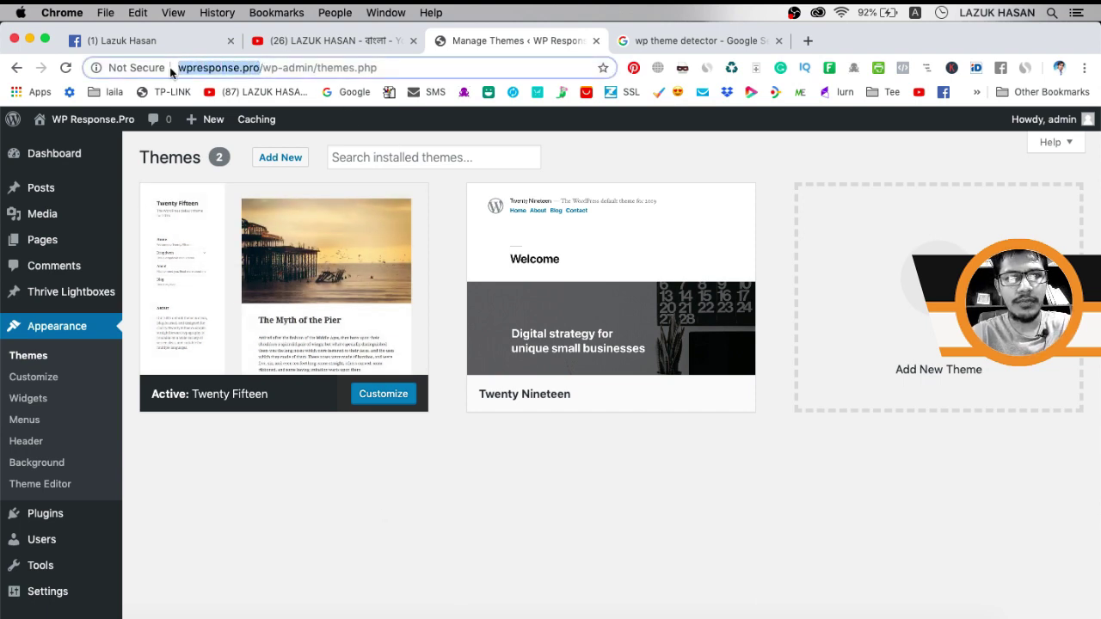
click(744, 47)
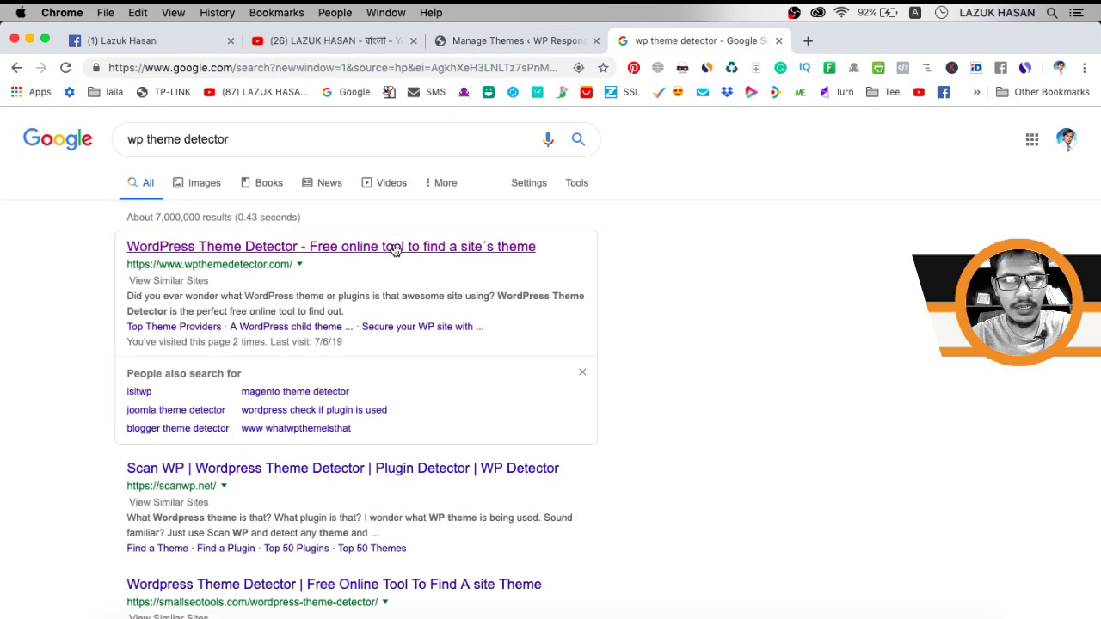
click(394, 248)
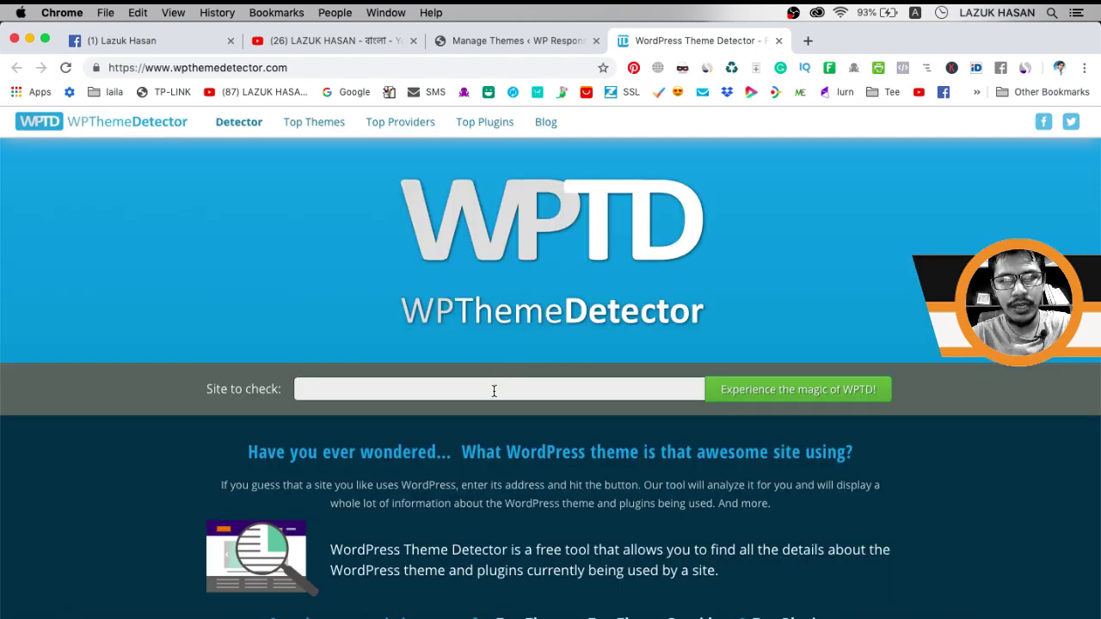
key(super+v)
click(787, 394)
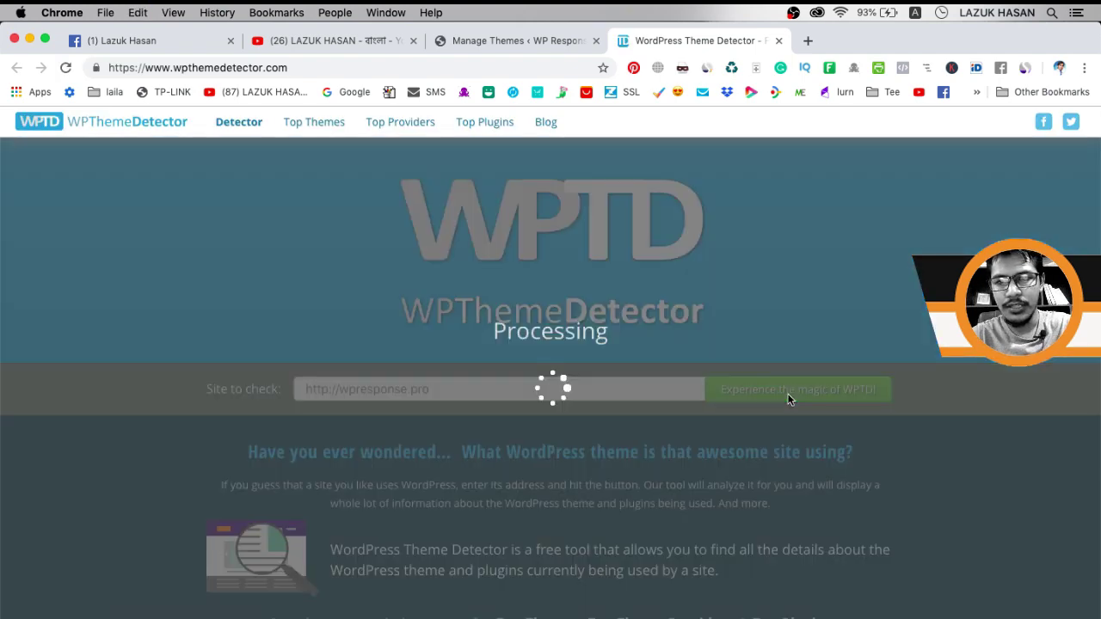
Step: Return to the WordPress admin and search for new plugins with the keyword "wp hide"
click(534, 50)
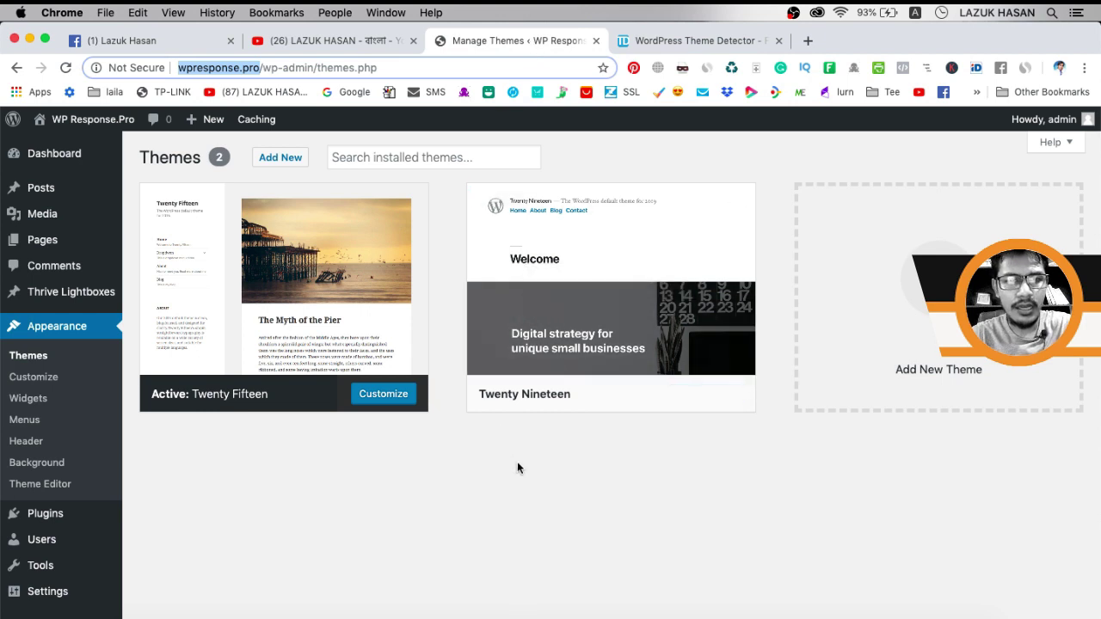
scroll(518, 474, down, 2)
scroll(518, 473, up, 3)
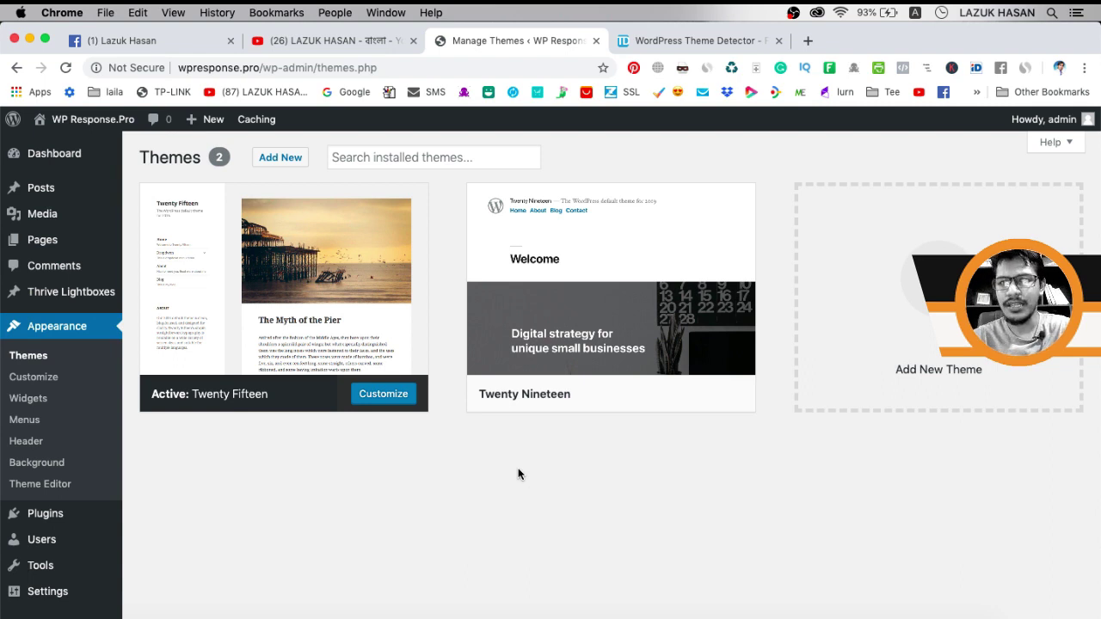
scroll(442, 511, down, 3)
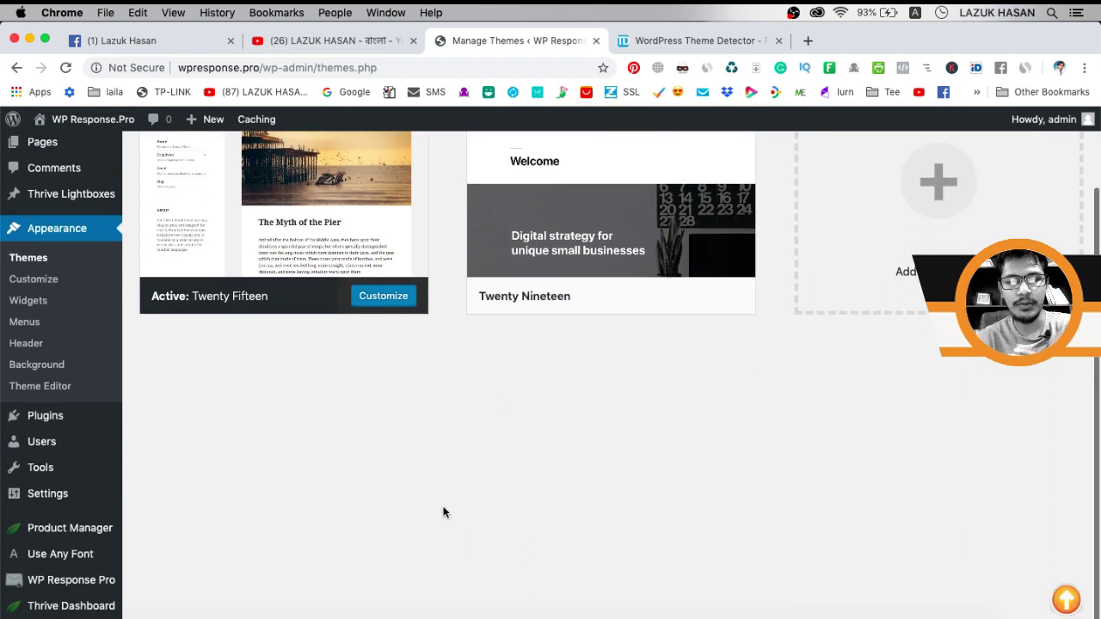
mouse_move(22, 401)
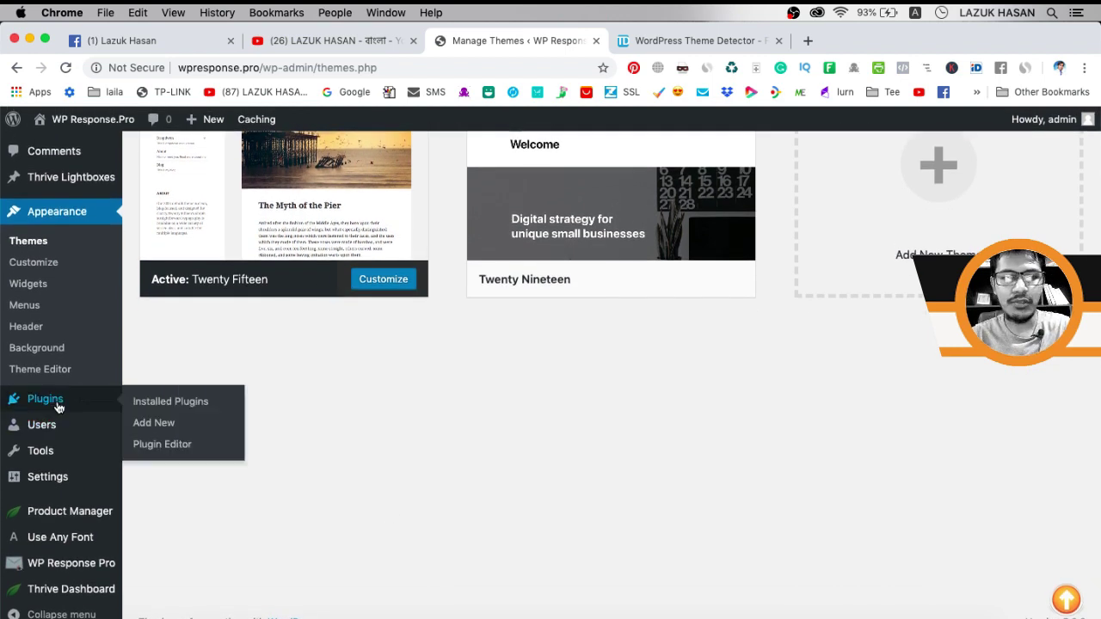
click(167, 425)
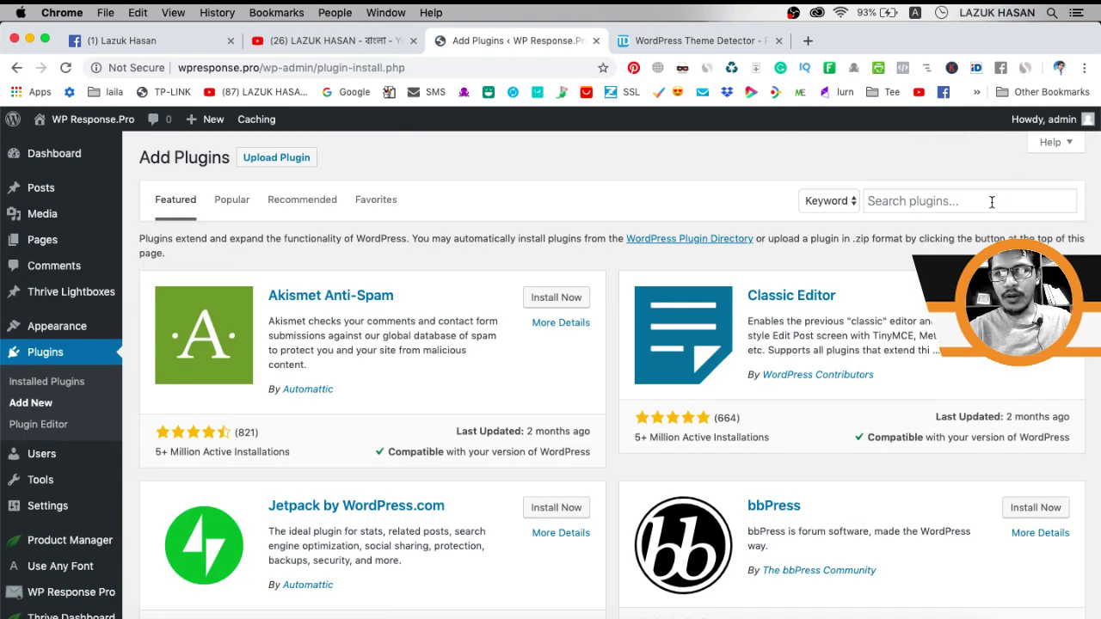
click(992, 201)
text(wp hide)
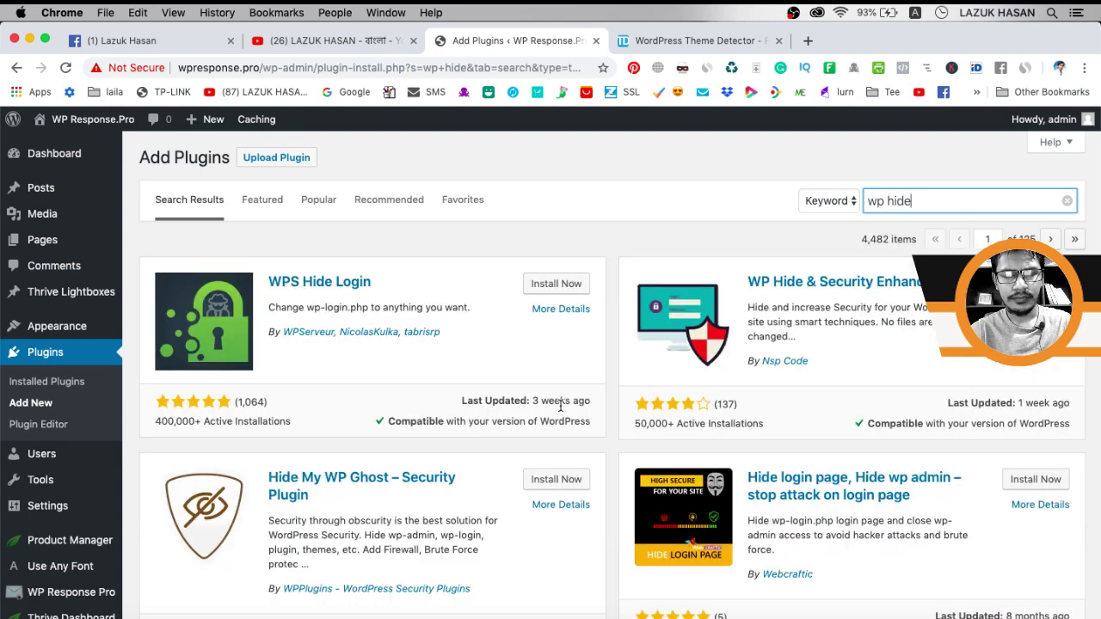
Step: Install and activate the WP Hide & Security Enhancer plugin from the search results
scroll(561, 409, down, 5)
scroll(563, 417, up, 4)
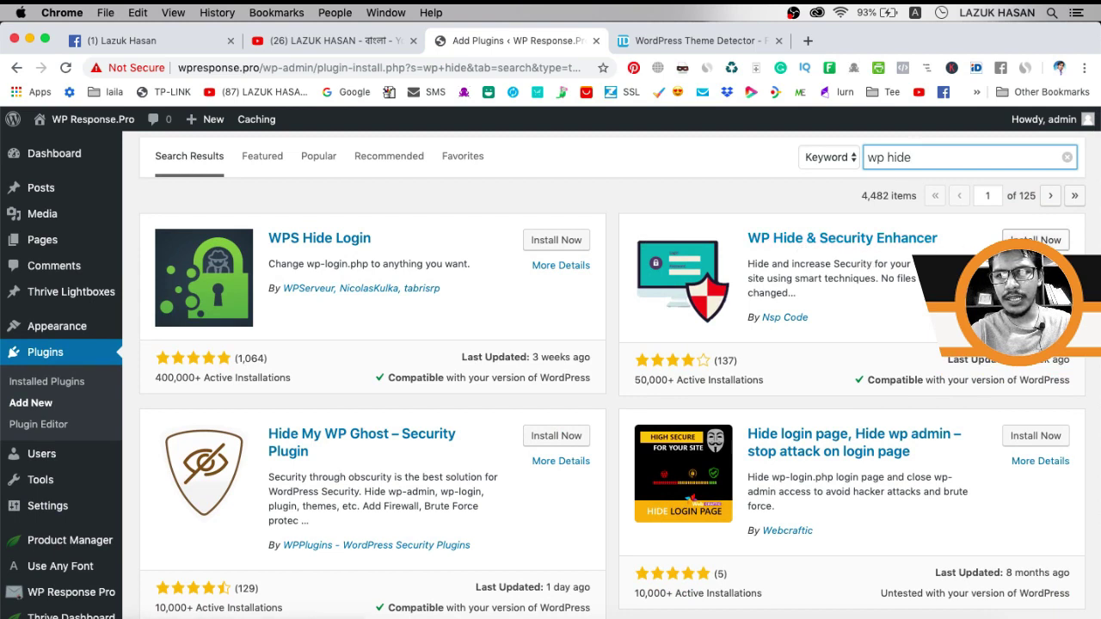
click(1029, 241)
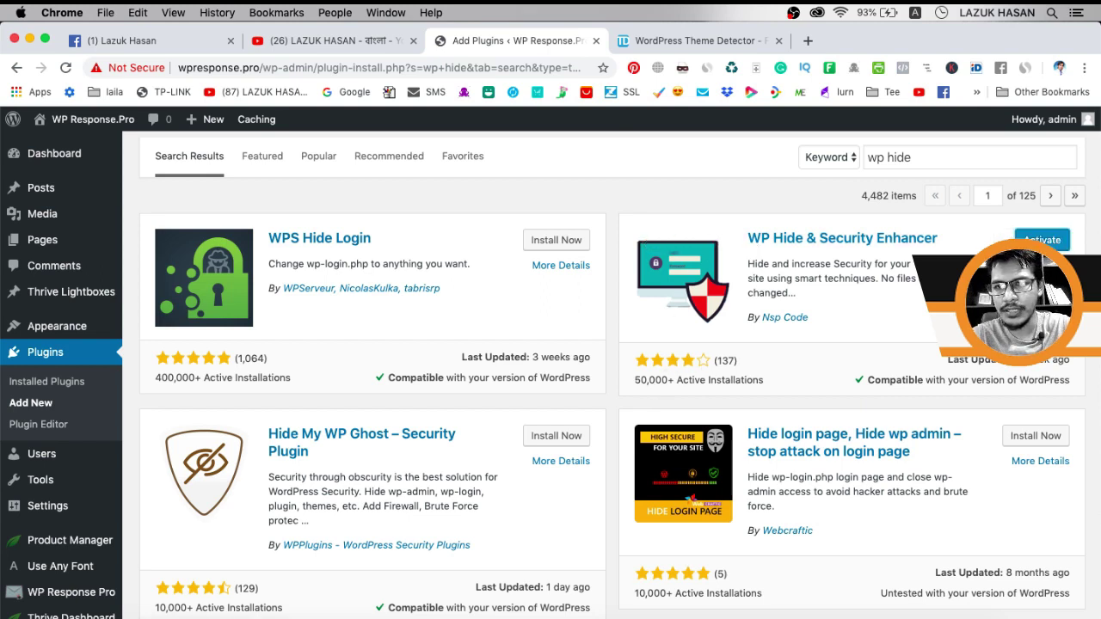
click(1042, 240)
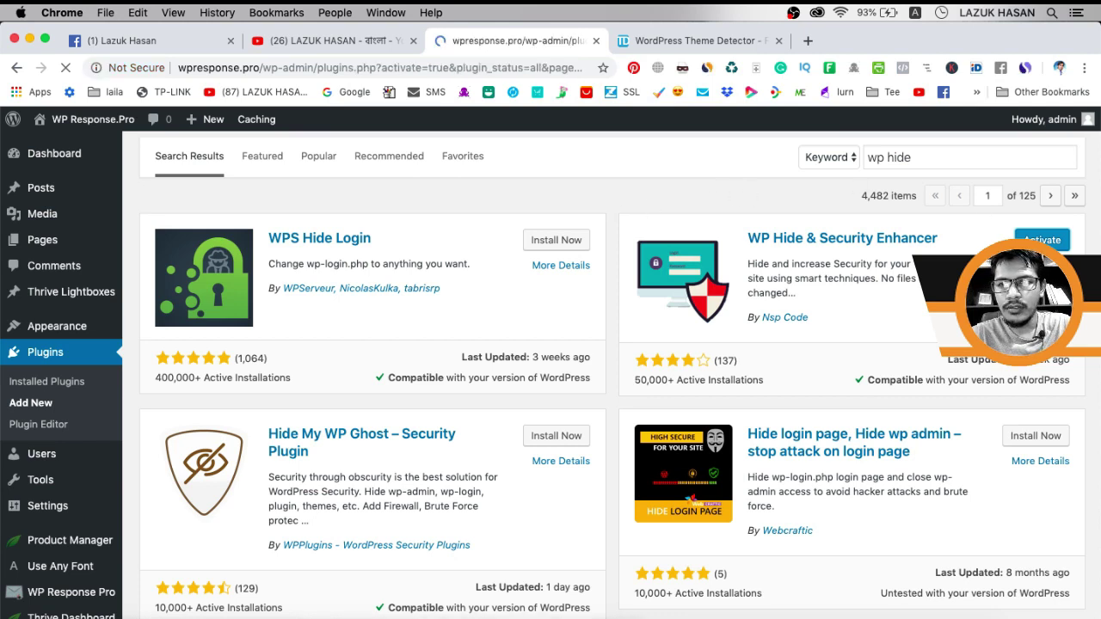
Step: Open the WP Hide plugin's Rewrite settings at the Theme options
scroll(492, 231, down, 3)
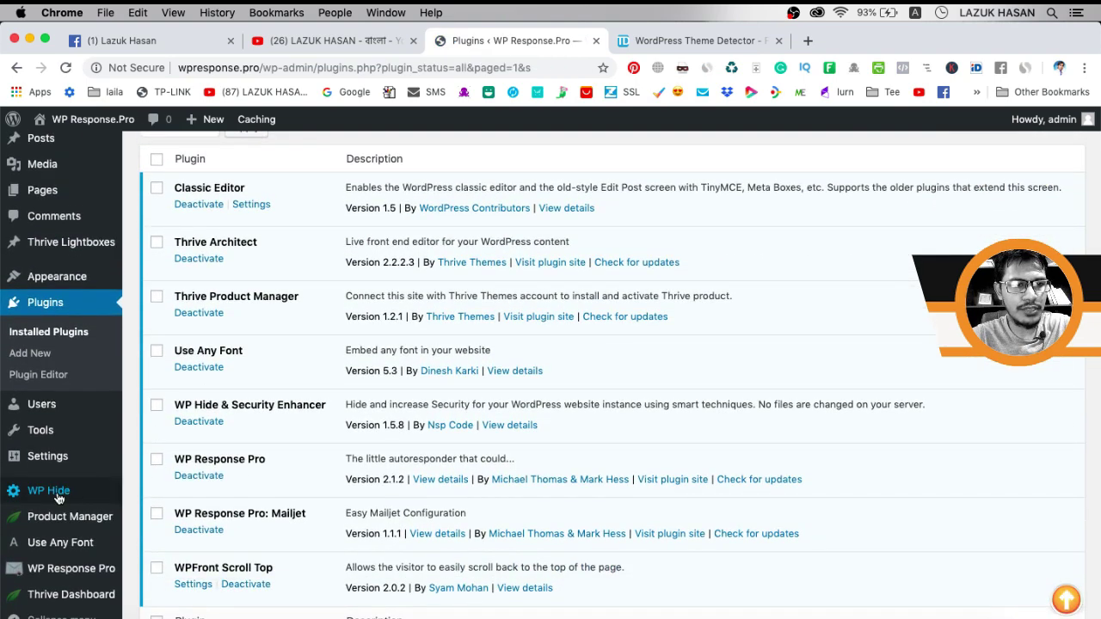
mouse_move(58, 497)
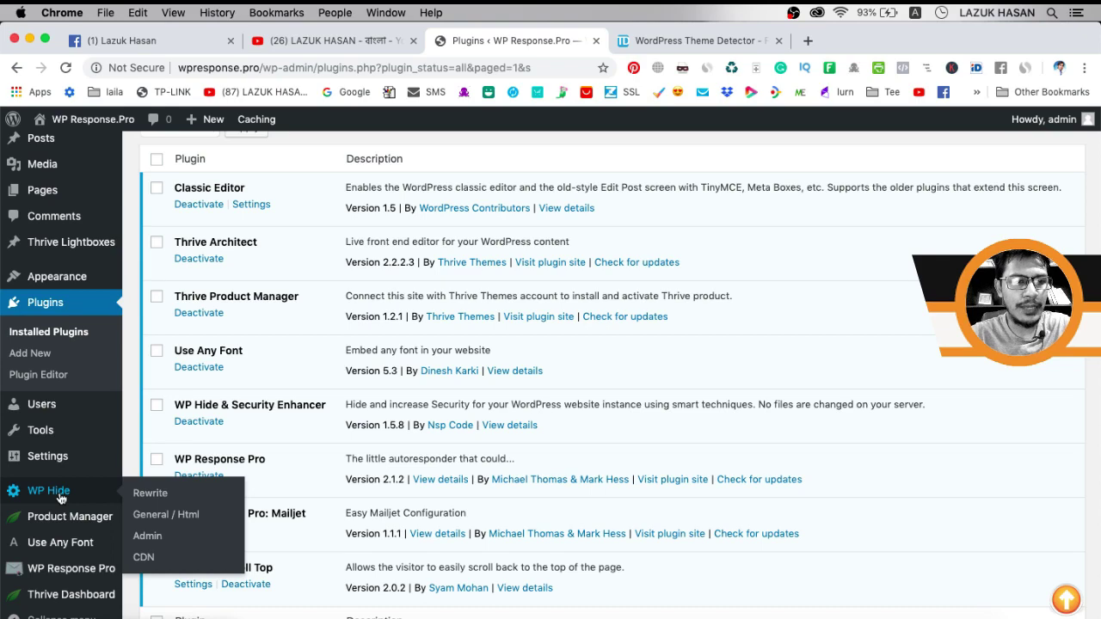
click(61, 498)
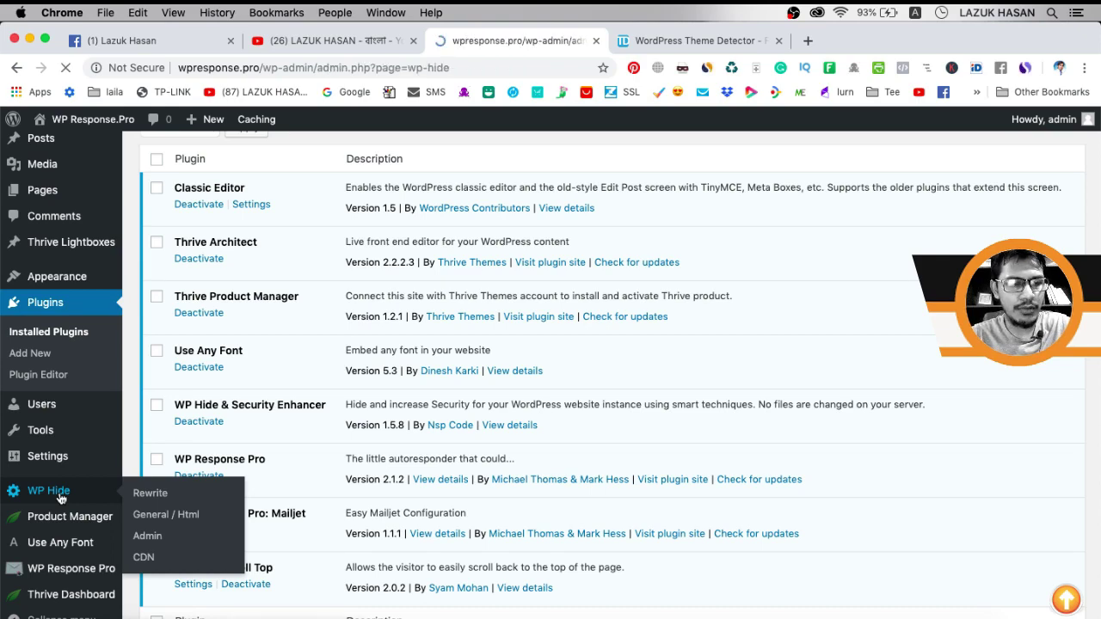
scroll(559, 390, down, 1)
scroll(559, 390, down, 3)
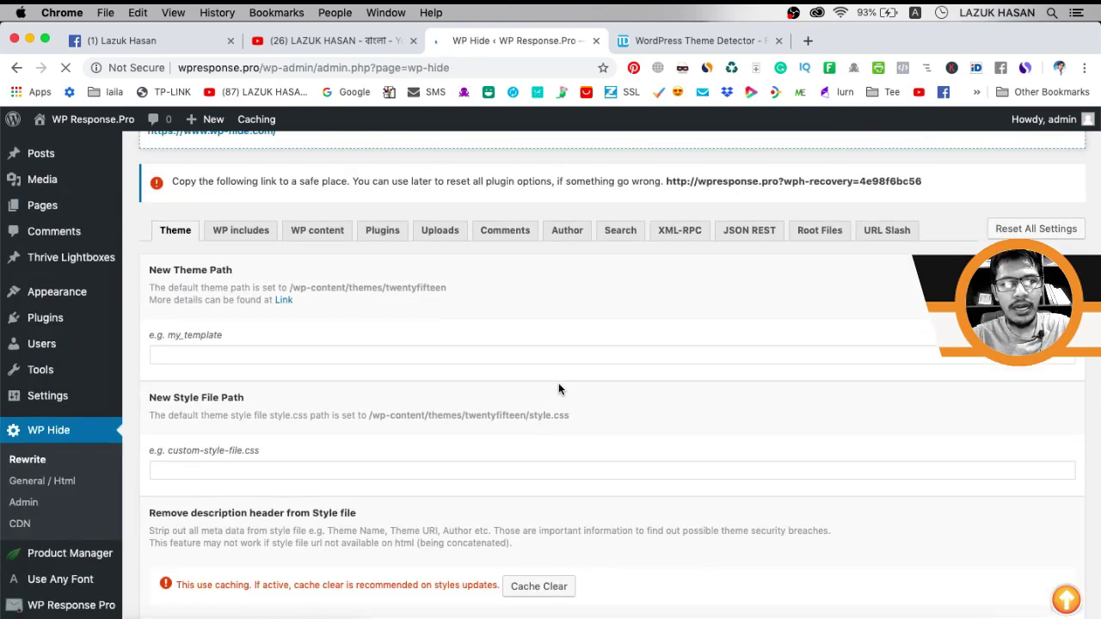
Step: Open a blank browser tab, and review the theme path, style file path and description header options in WP Hide
click(809, 41)
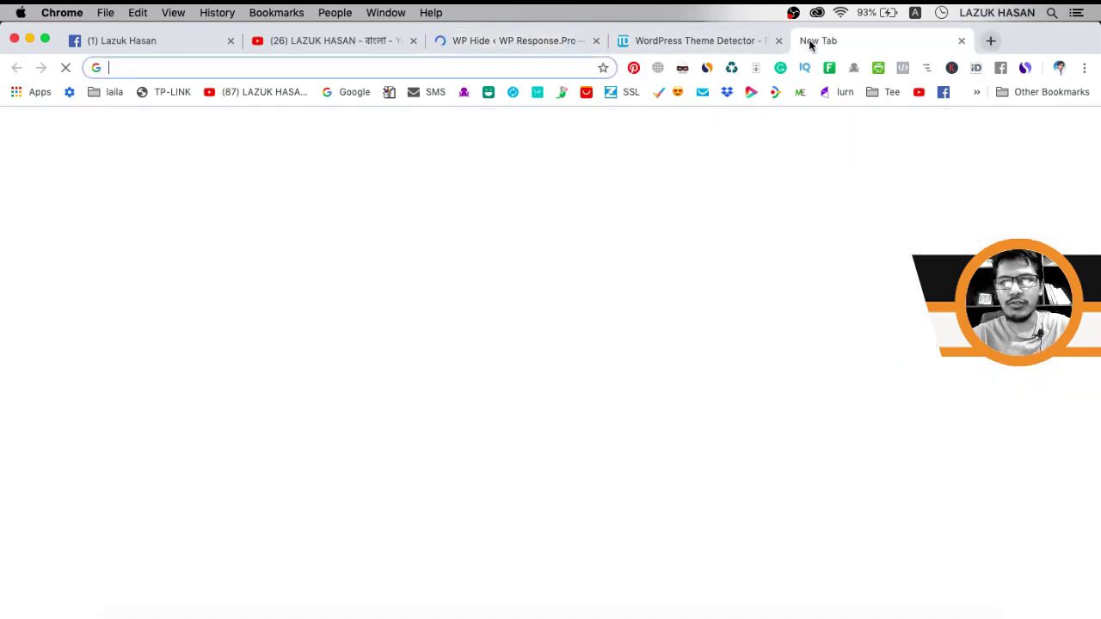
click(506, 40)
scroll(566, 466, down, 2)
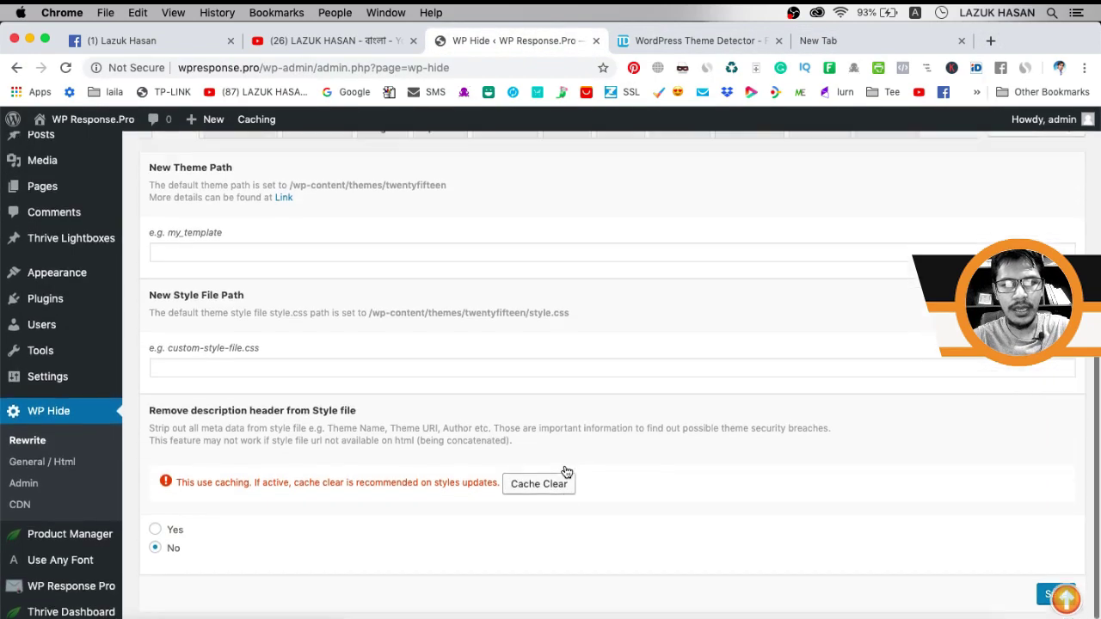
scroll(565, 466, up, 1)
scroll(565, 465, up, 2)
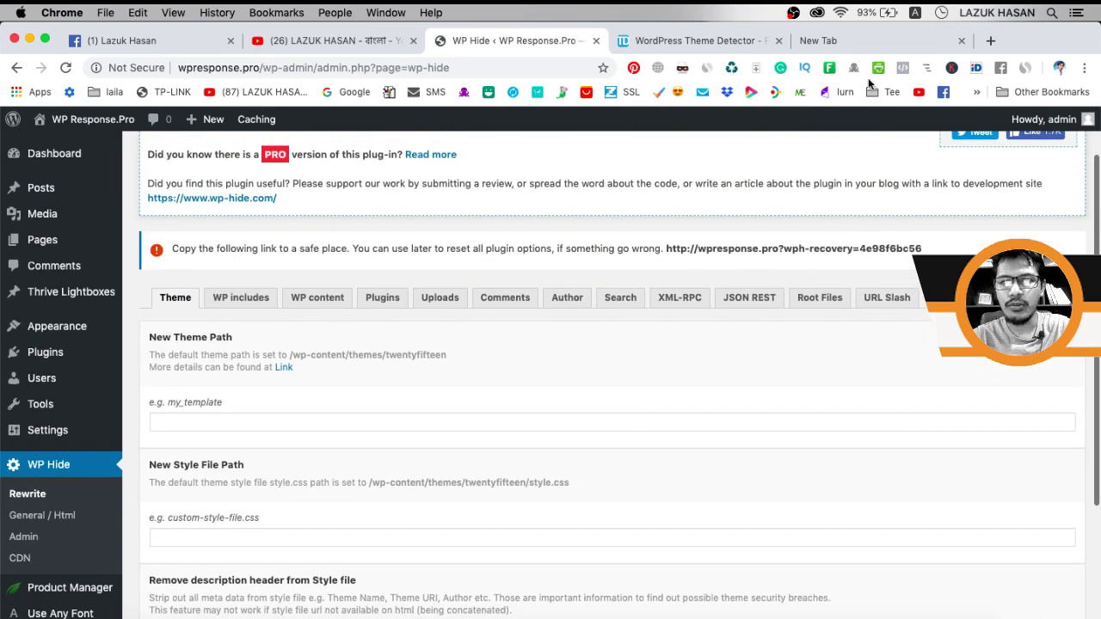
Step: Open wpresponse.pro/cpanel in the blank browser tab and log in to cPanel with the prefilled credentials
click(882, 47)
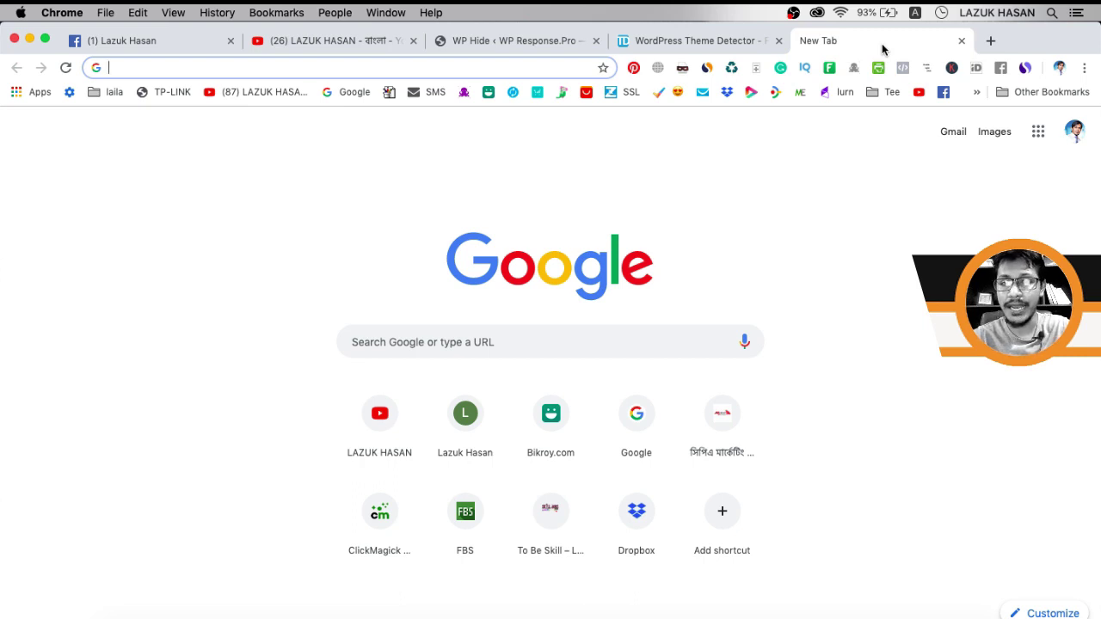
click(531, 40)
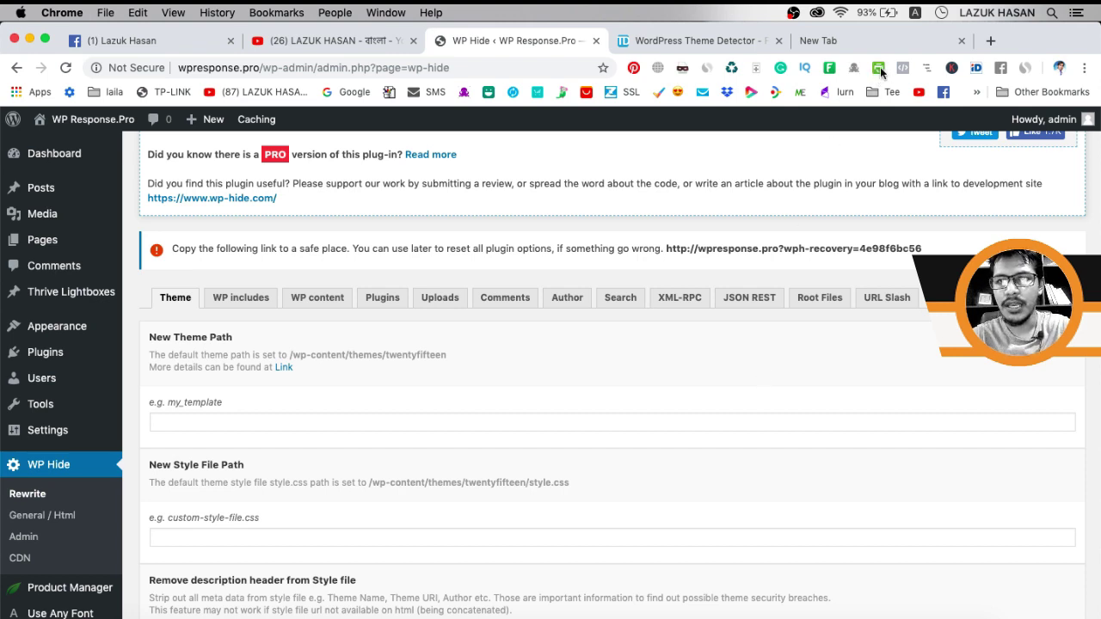
click(906, 42)
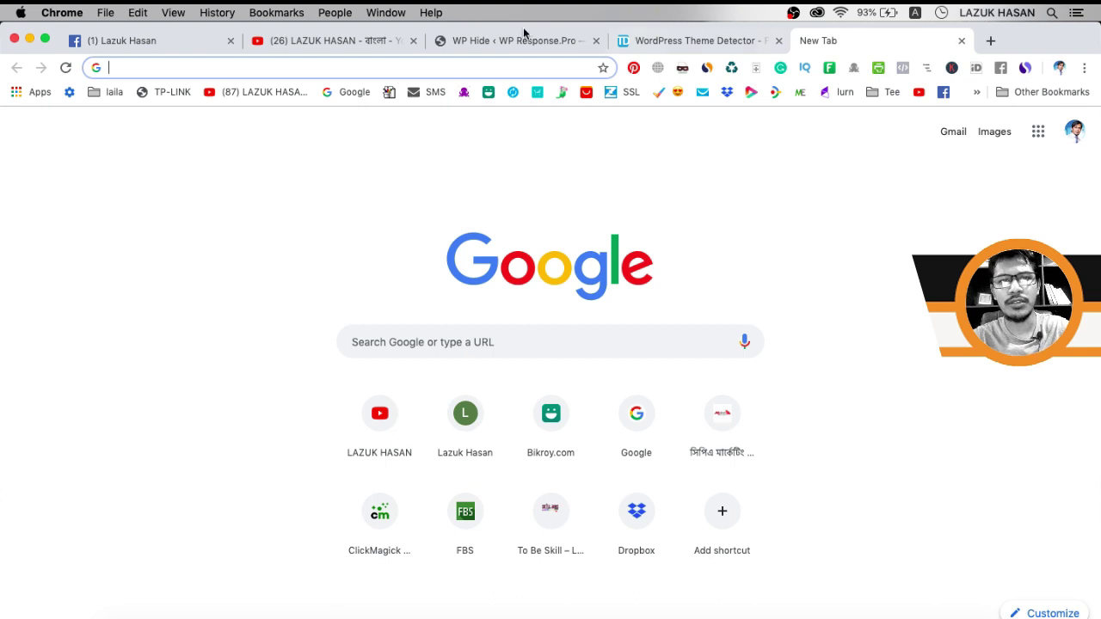
text(wpresponse.pro)
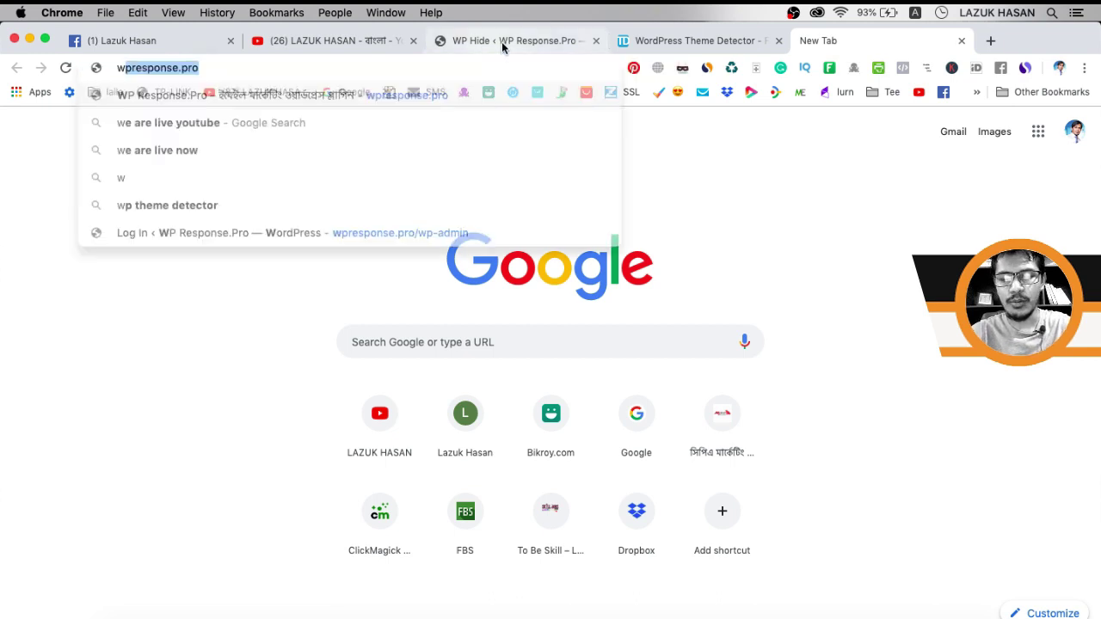
key(Right)
text(/)
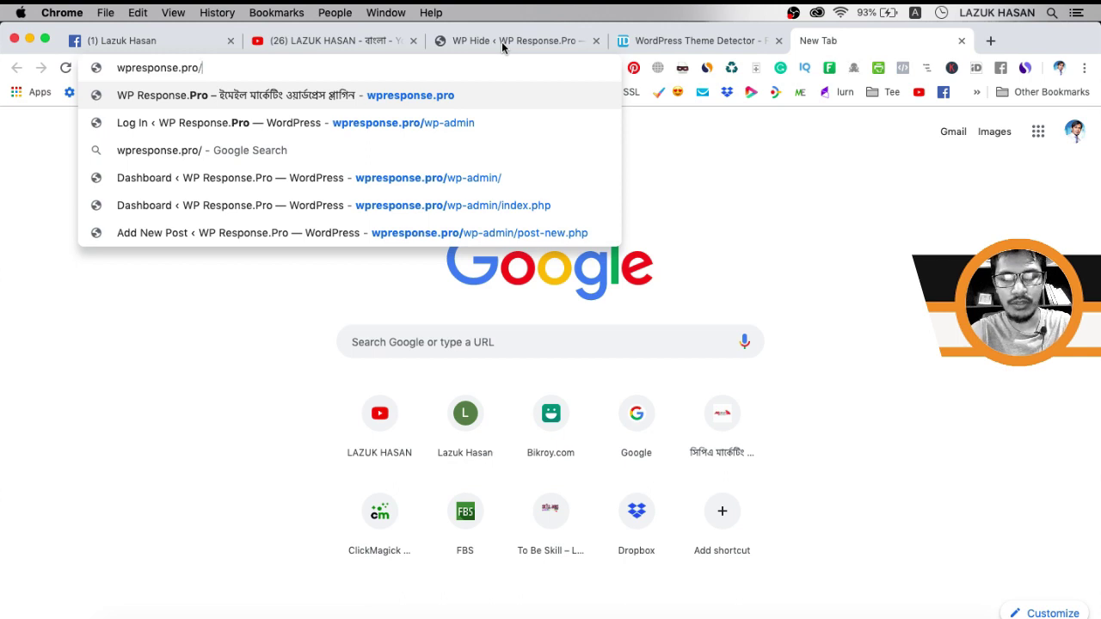
text(cpanel)
key(Return)
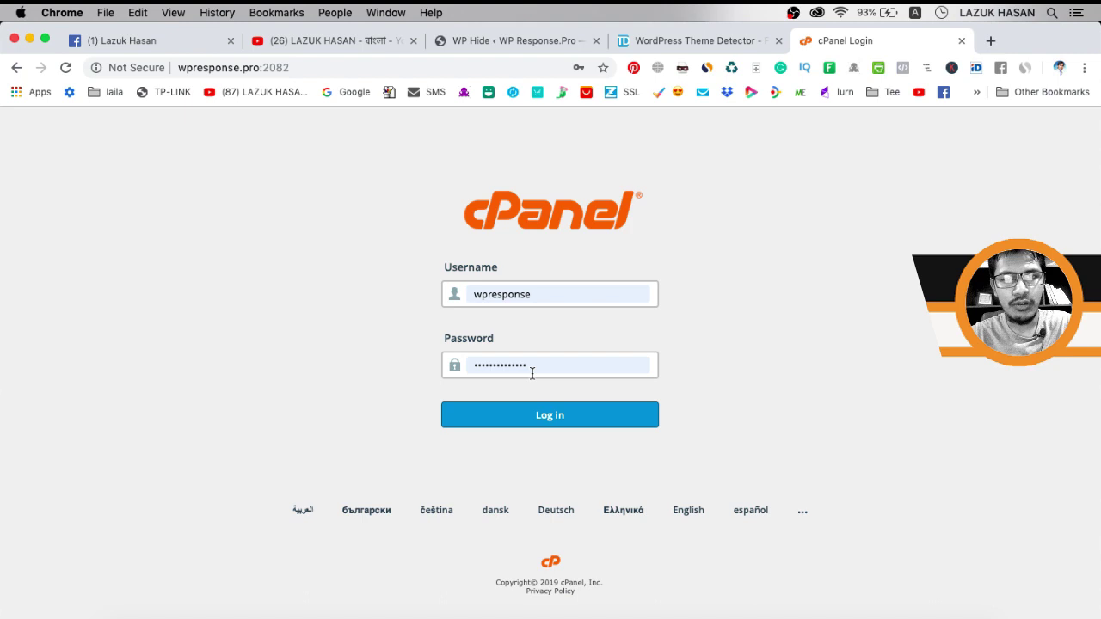
click(578, 422)
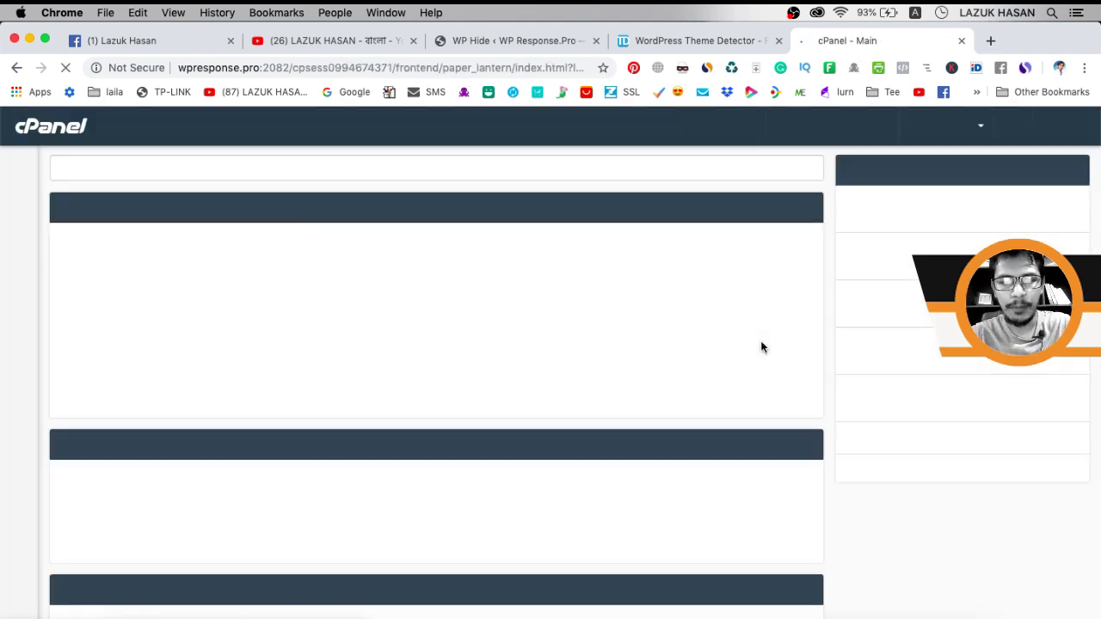
Step: Open cPanel's File Manager and look through the contents of the public_html folder
scroll(762, 346, down, 3)
scroll(762, 347, up, 2)
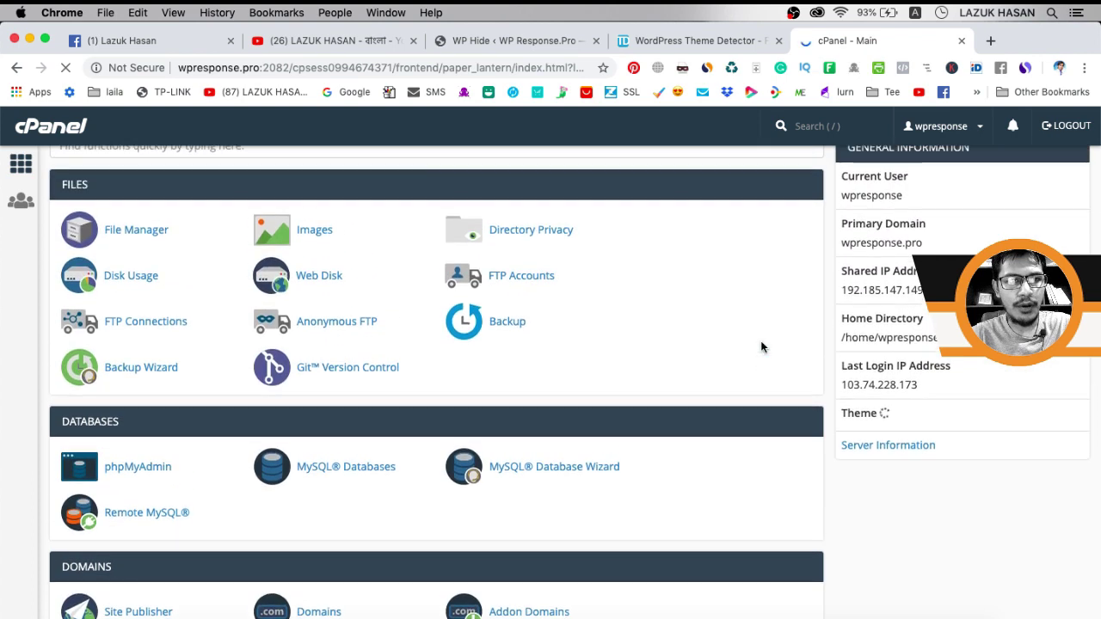
click(142, 240)
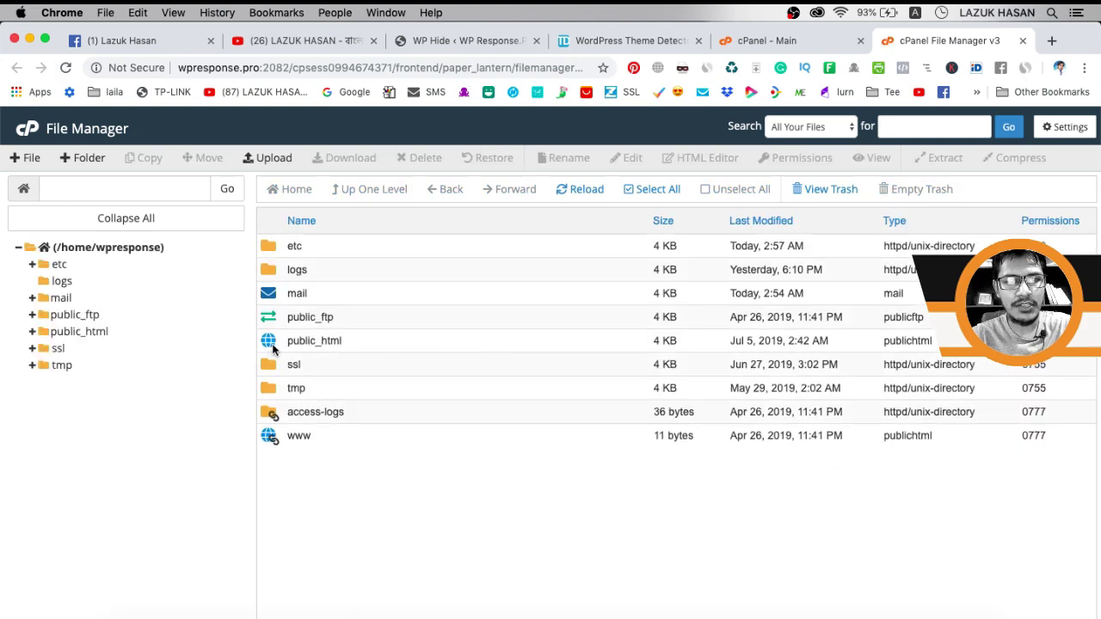
double_click(273, 344)
scroll(397, 375, down, 3)
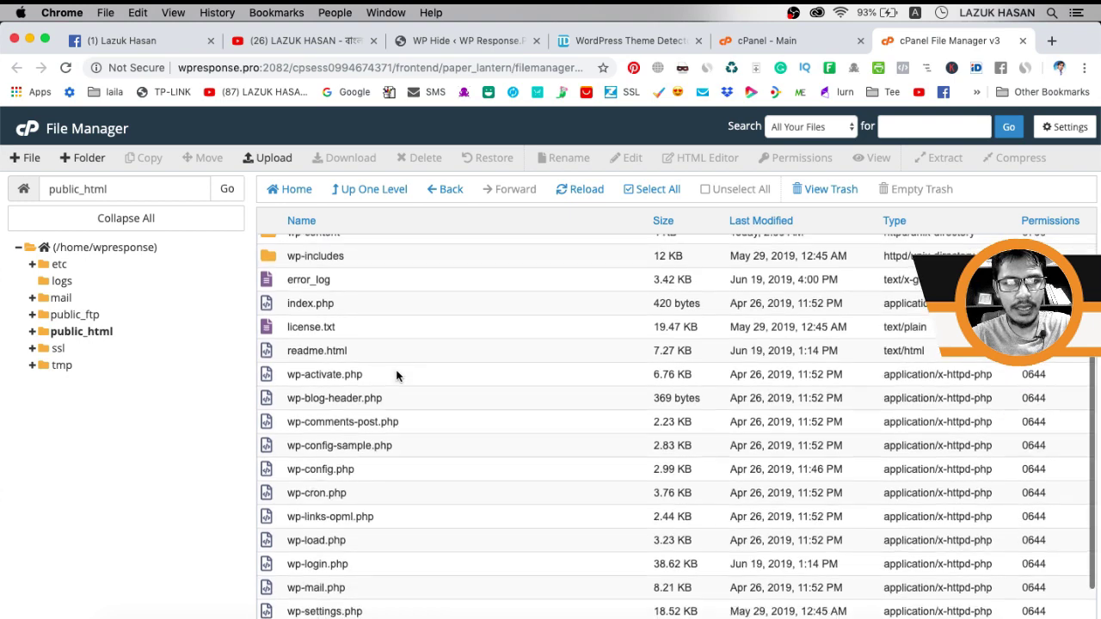
scroll(399, 376, up, 2)
scroll(377, 344, down, 4)
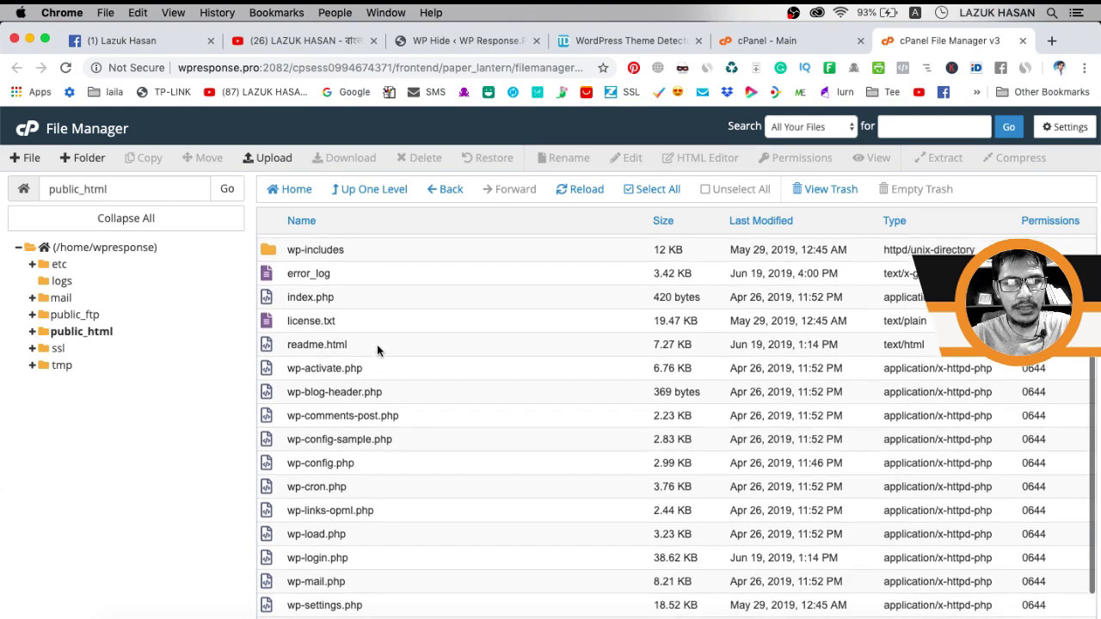
scroll(377, 344, up, 5)
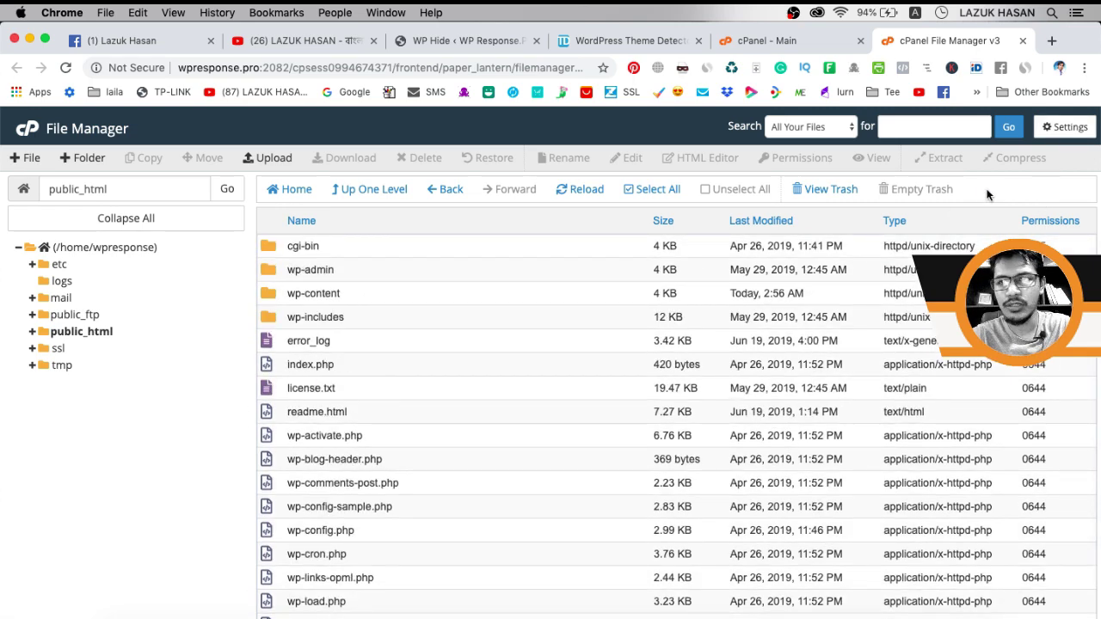
Step: Enable Show Hidden Files (dotfiles) in the File Manager preferences and save them
click(1070, 130)
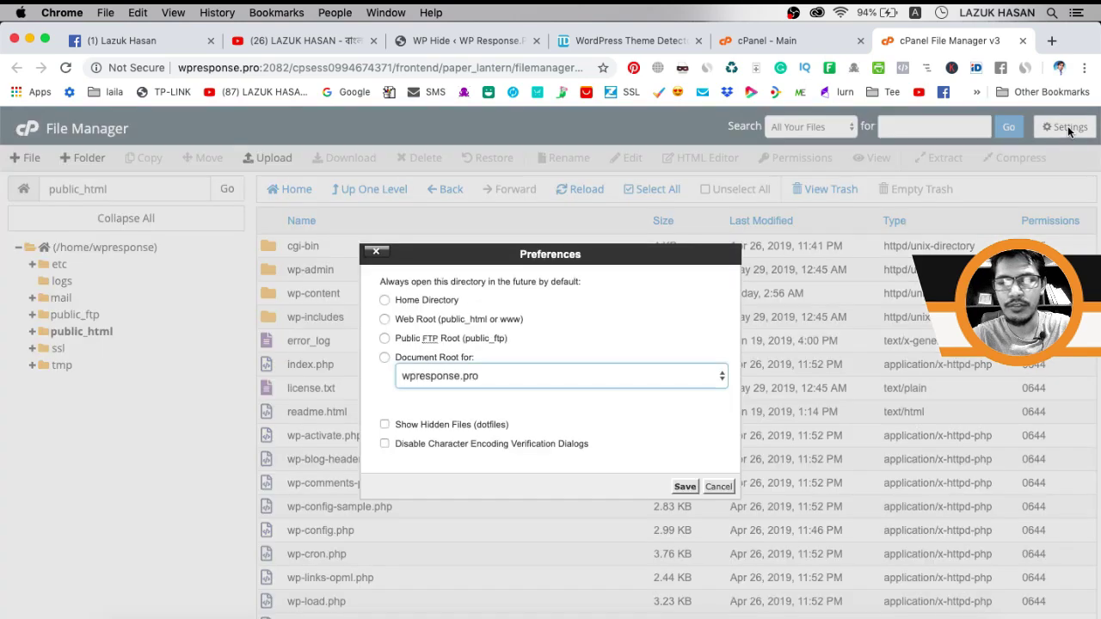
click(428, 432)
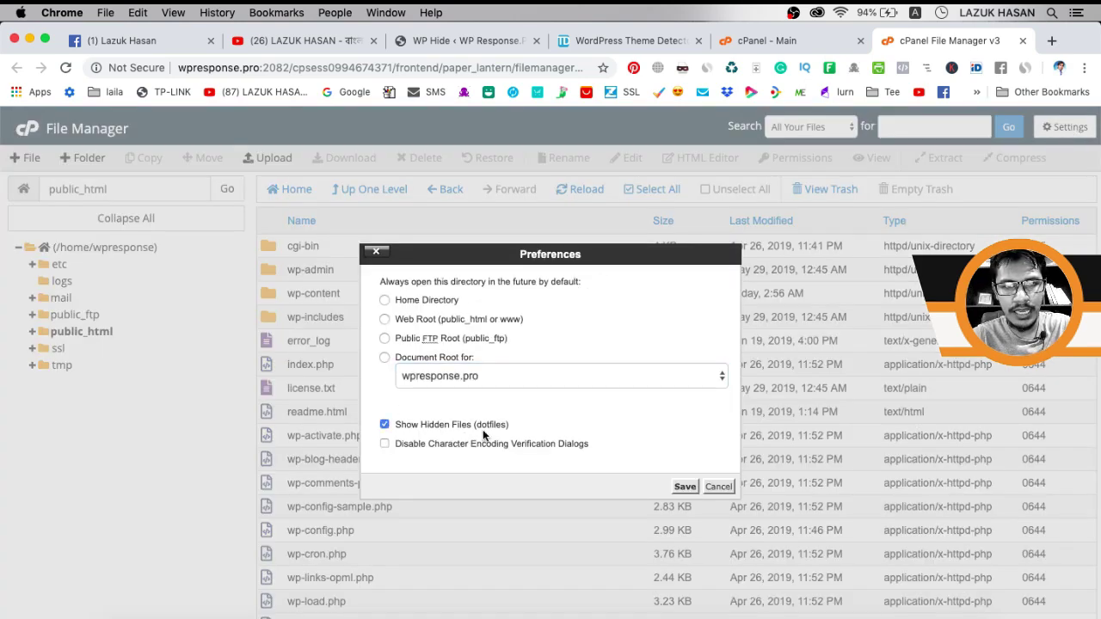
click(686, 487)
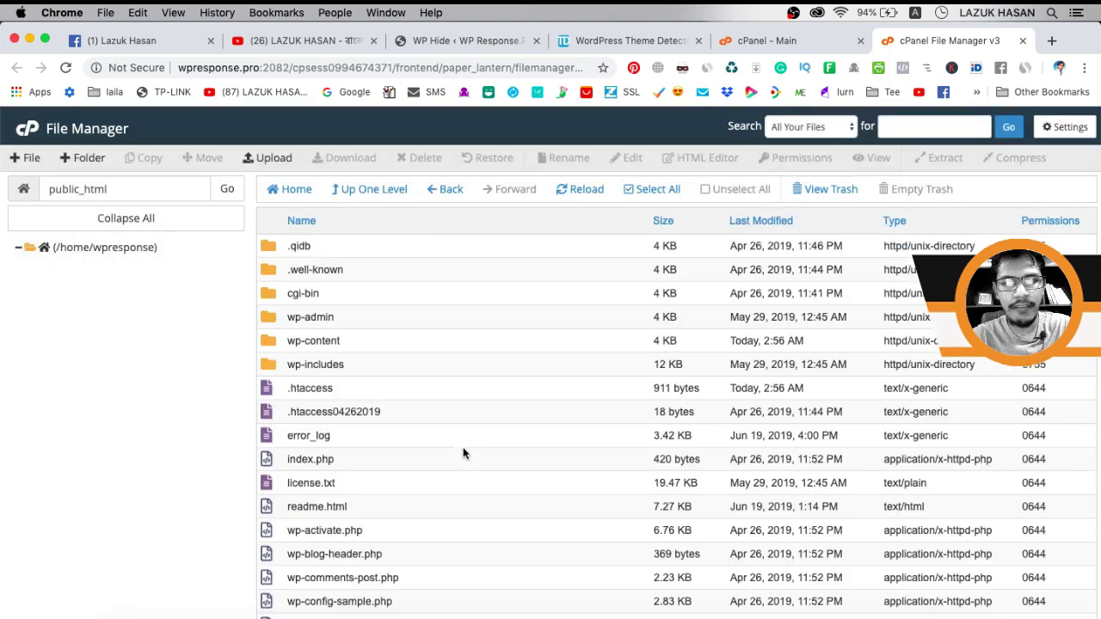
Step: Back up the .htaccess file in public_html by copying it to /public_html/.htaccess_backup
click(273, 391)
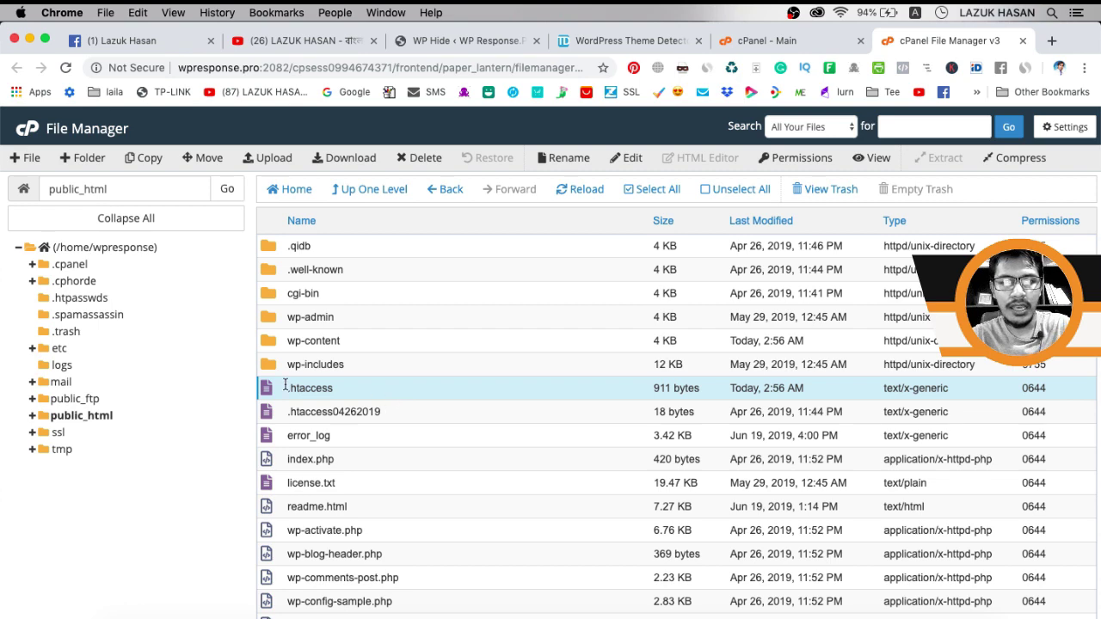
click(150, 158)
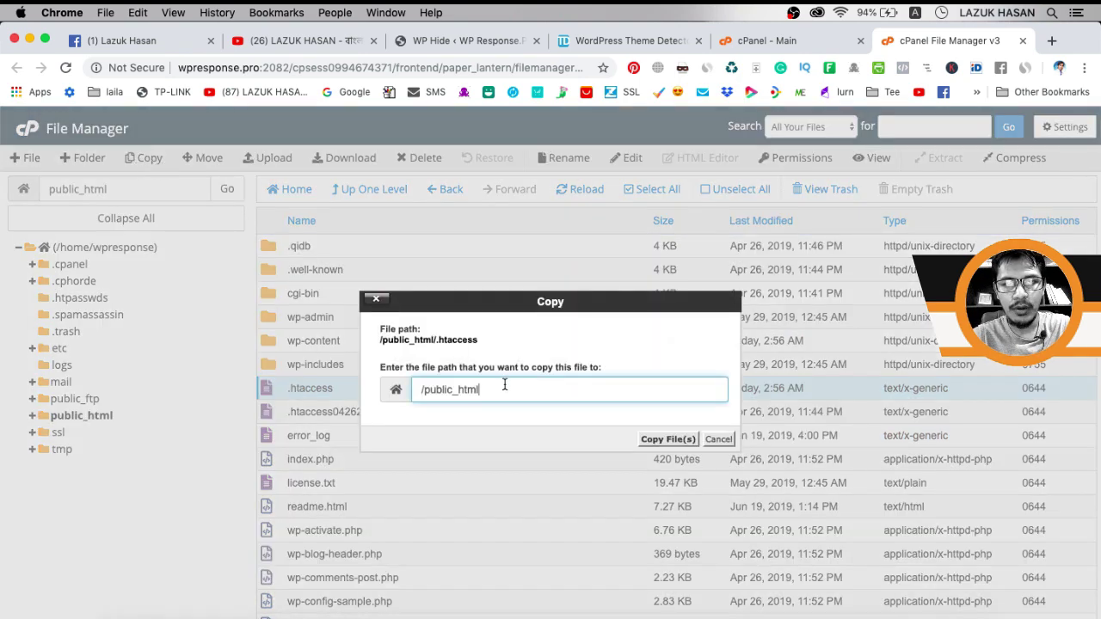
text(/)
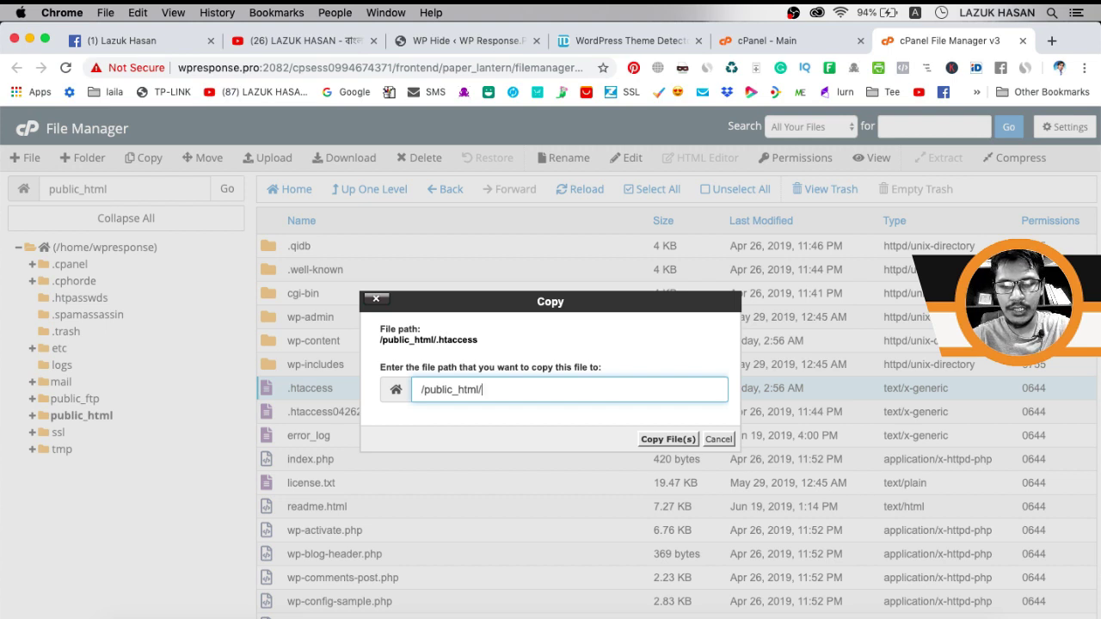
text(.)
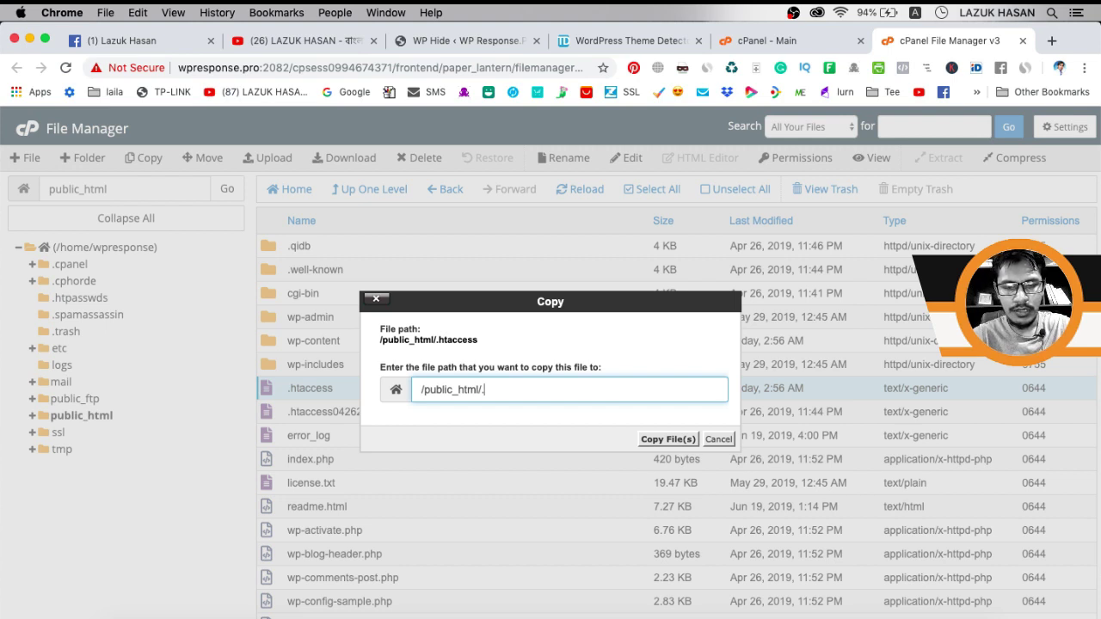
text(htaccess)
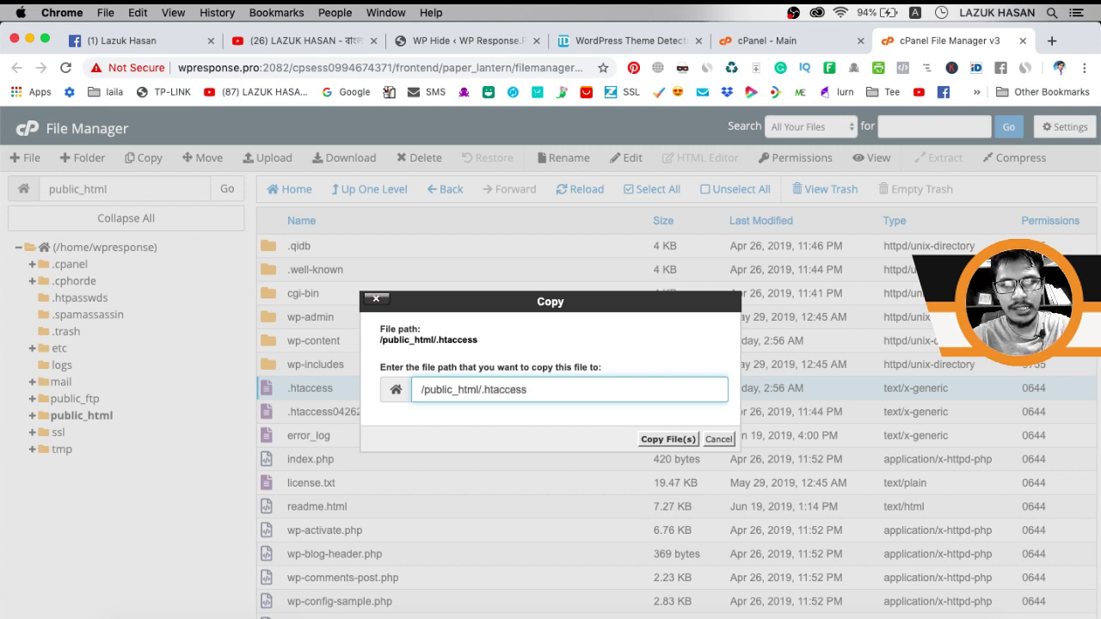
text(_)
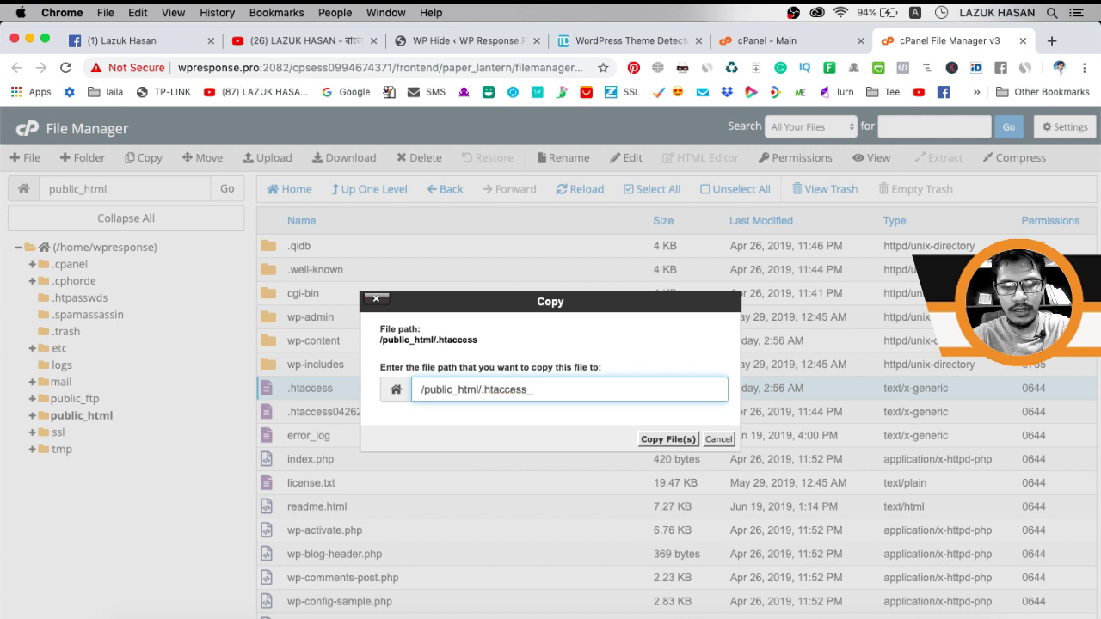
text(backup)
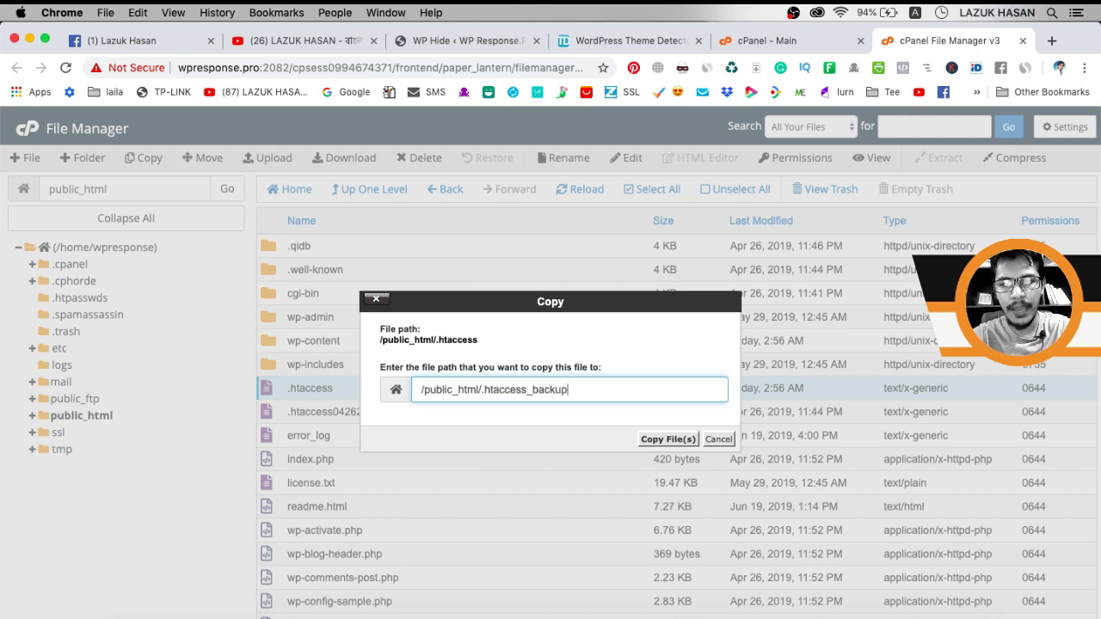
click(659, 441)
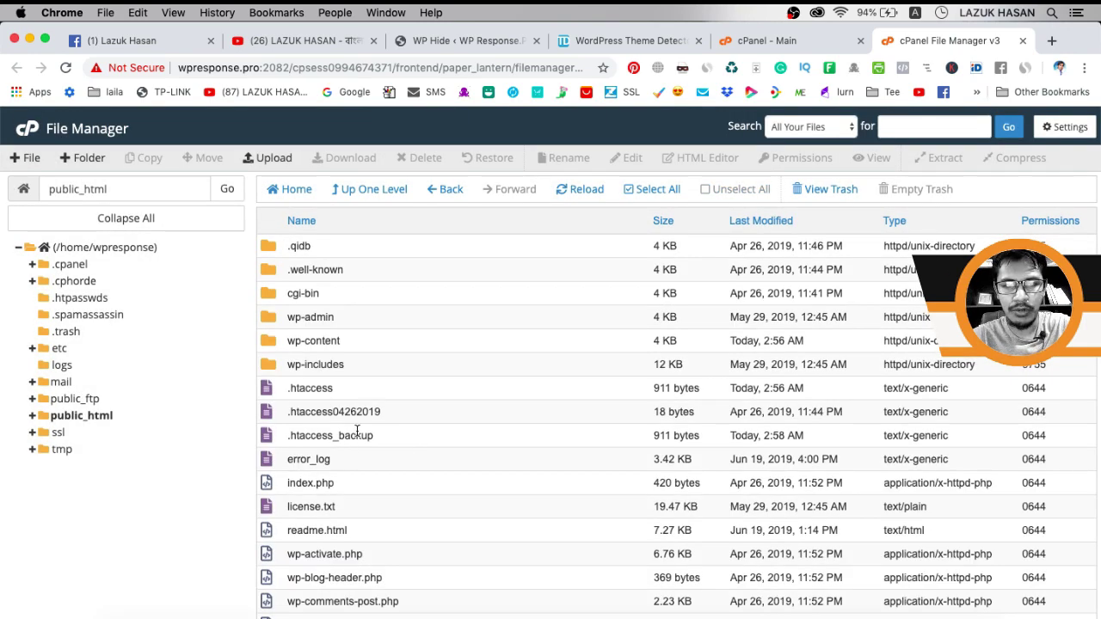
click(323, 389)
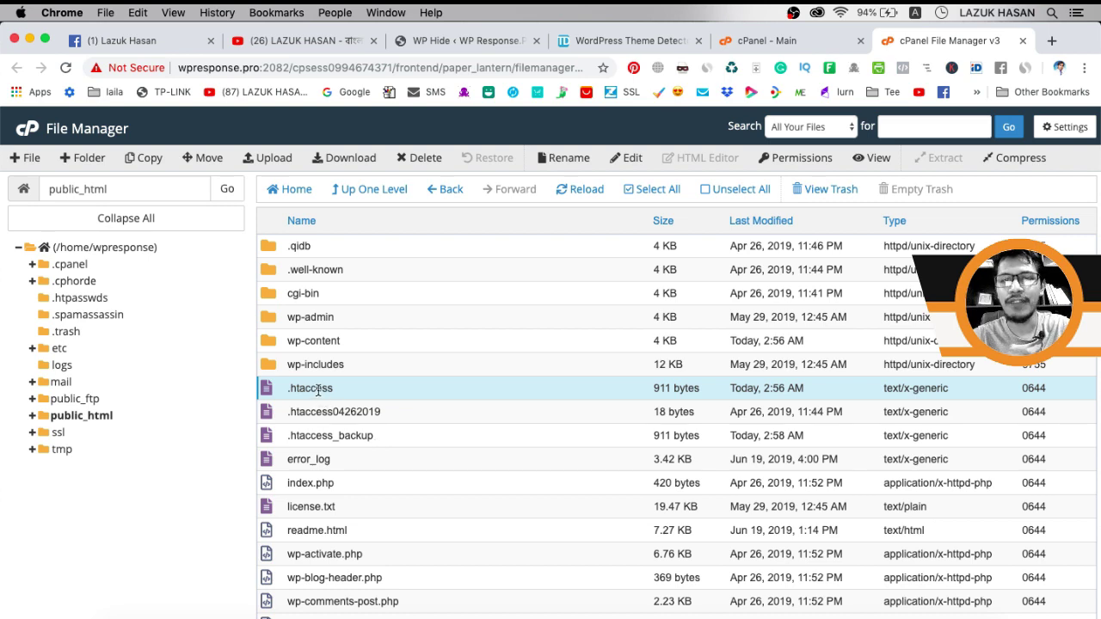
Step: Return to the WP Hide Theme settings and set the New Theme Path to wpresponse_custom
click(466, 41)
scroll(530, 370, down, 3)
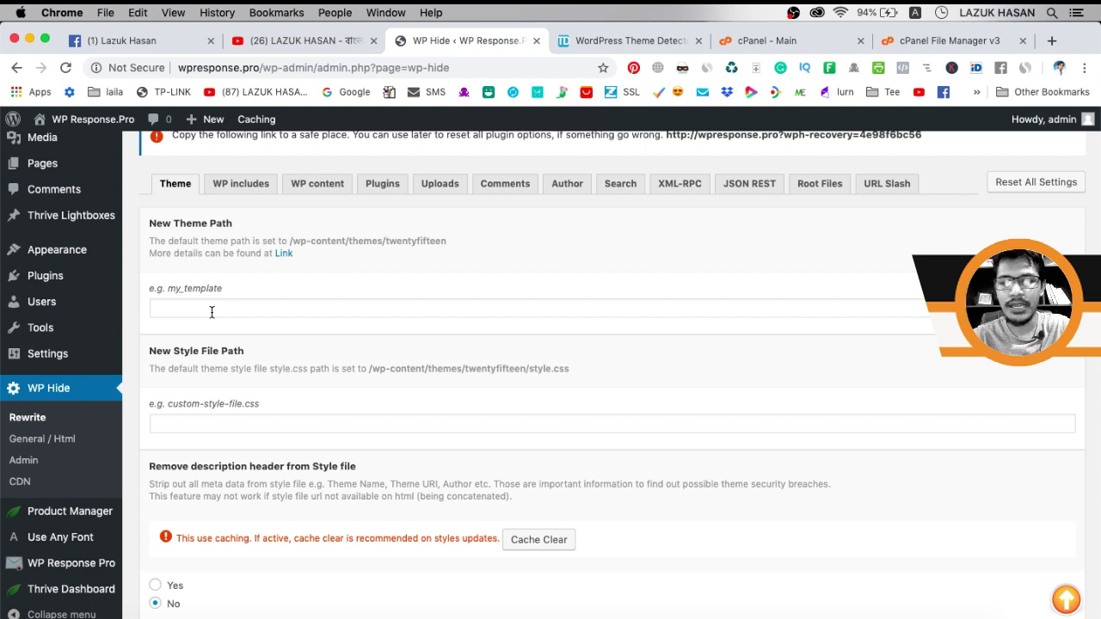
click(234, 312)
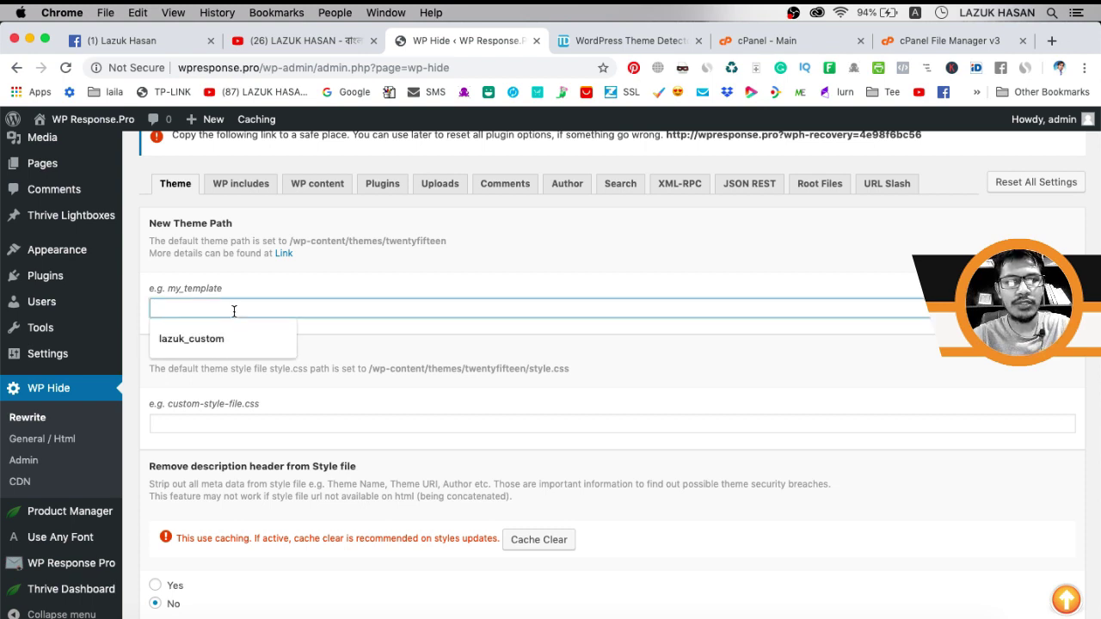
text(wp_)
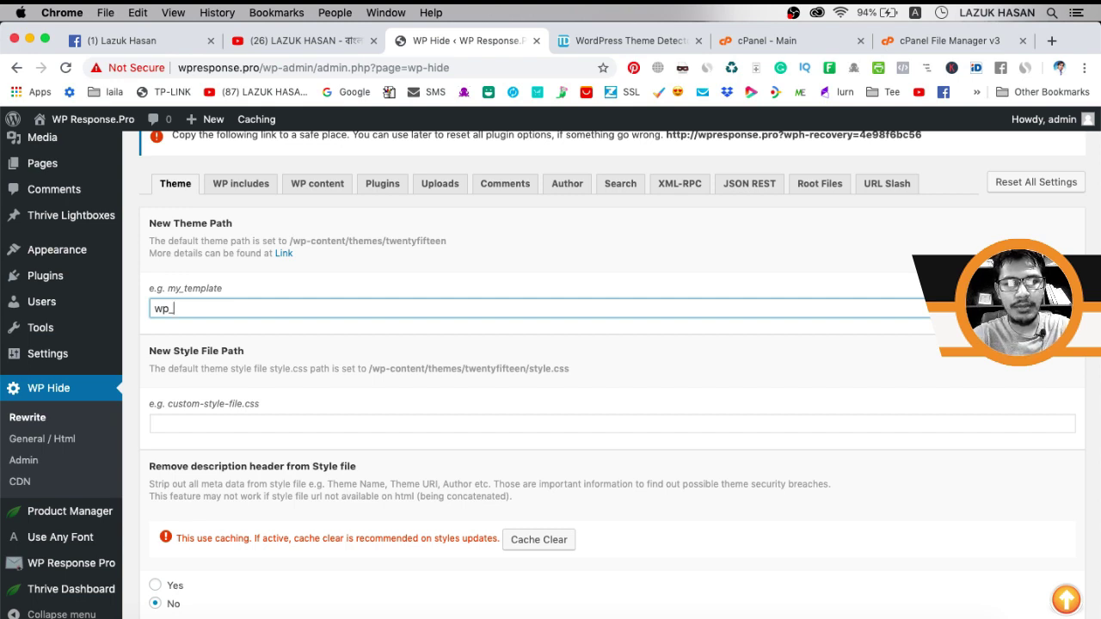
text(response)
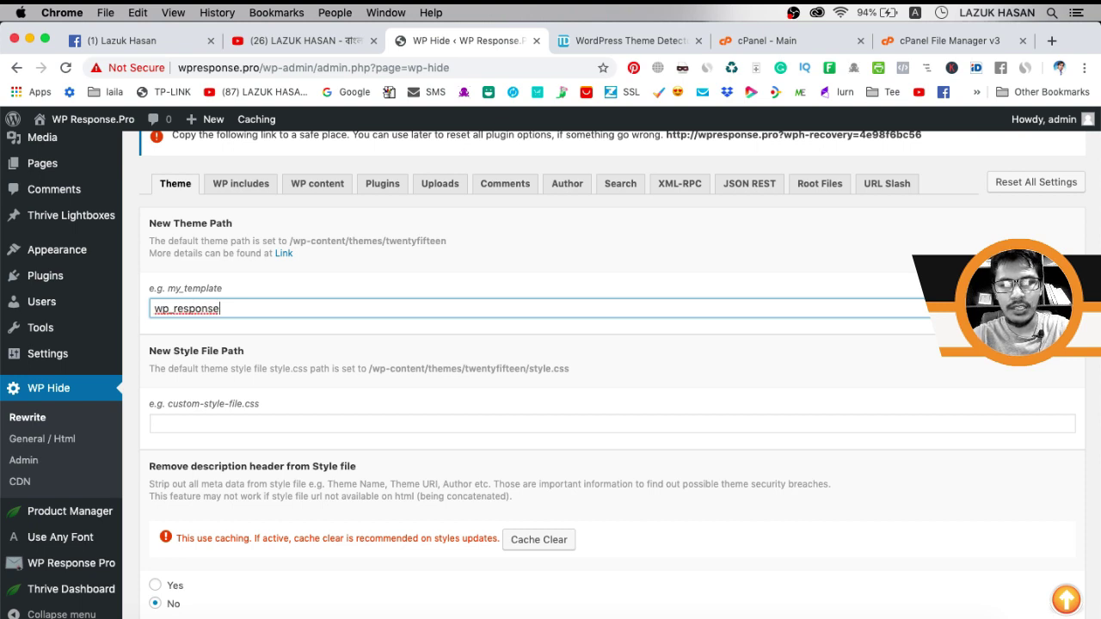
click(609, 372)
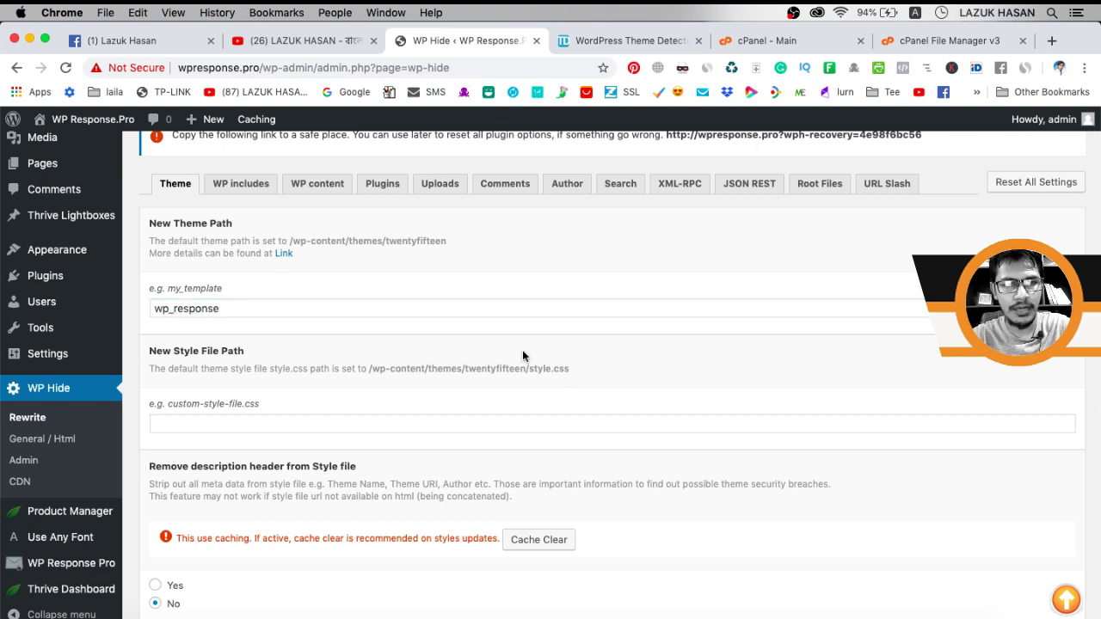
click(173, 311)
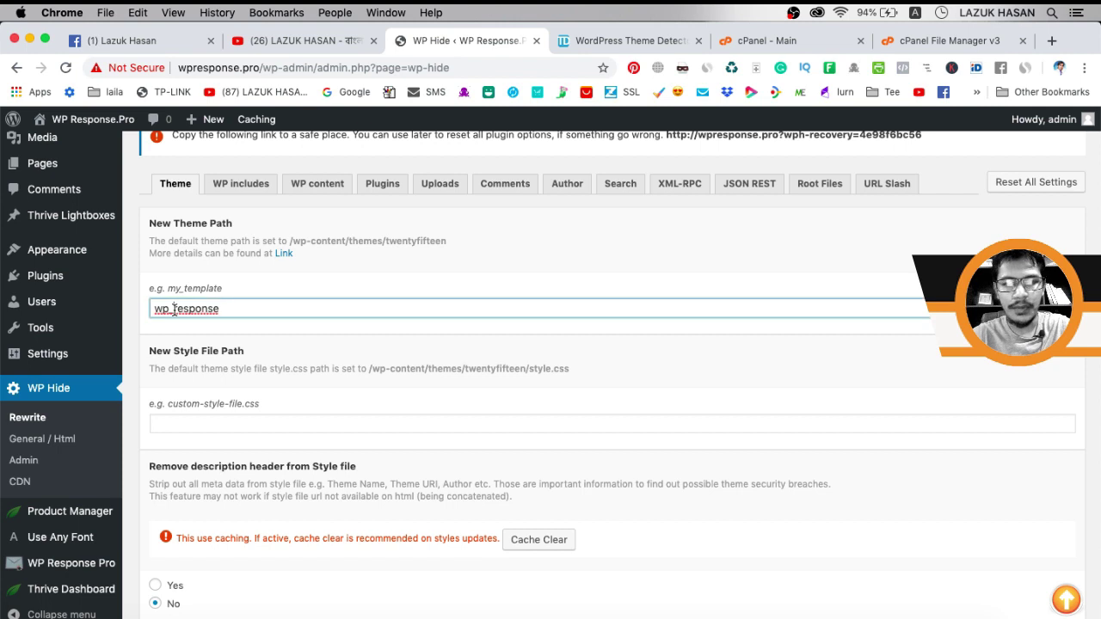
key(BackSpace)
click(217, 311)
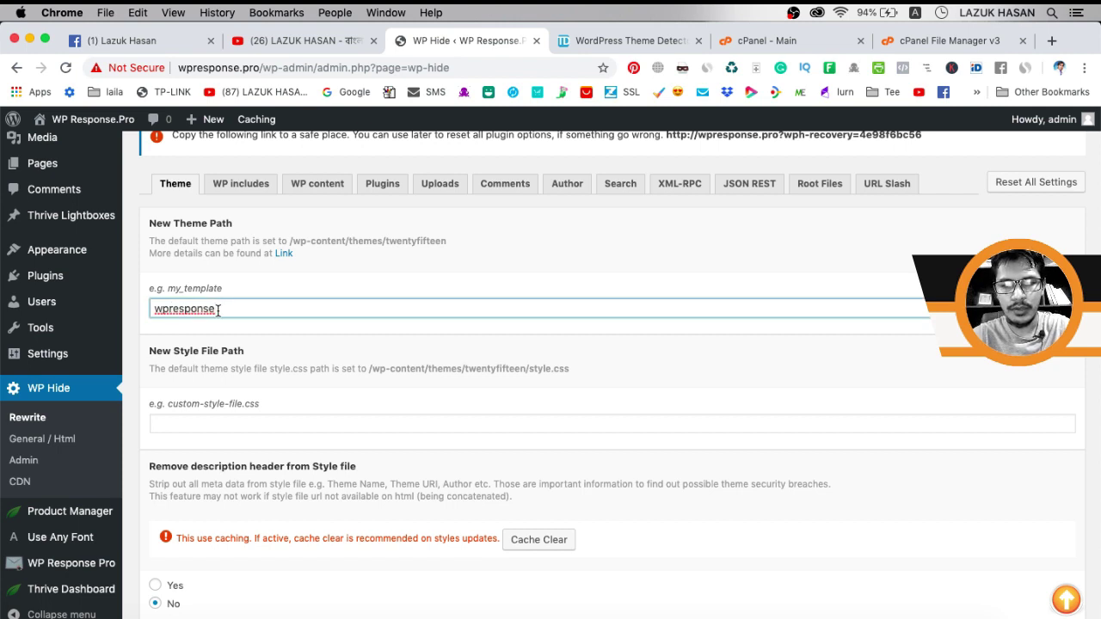
text(_custom)
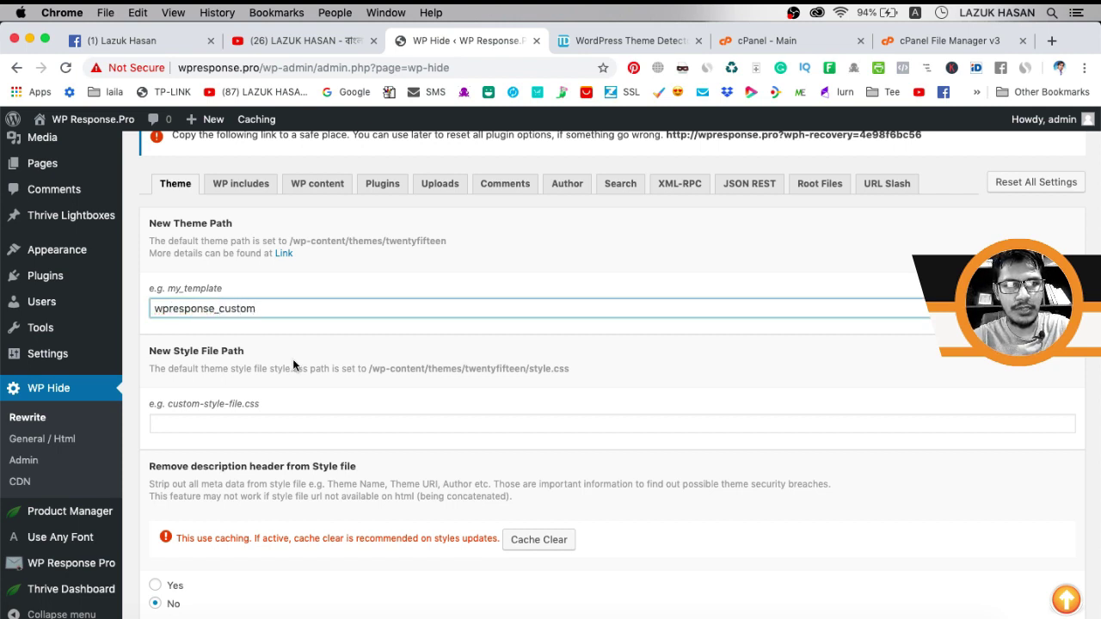
click(292, 366)
Step: Set Remove description header from Style file to Yes and save the Theme settings
scroll(293, 366, down, 2)
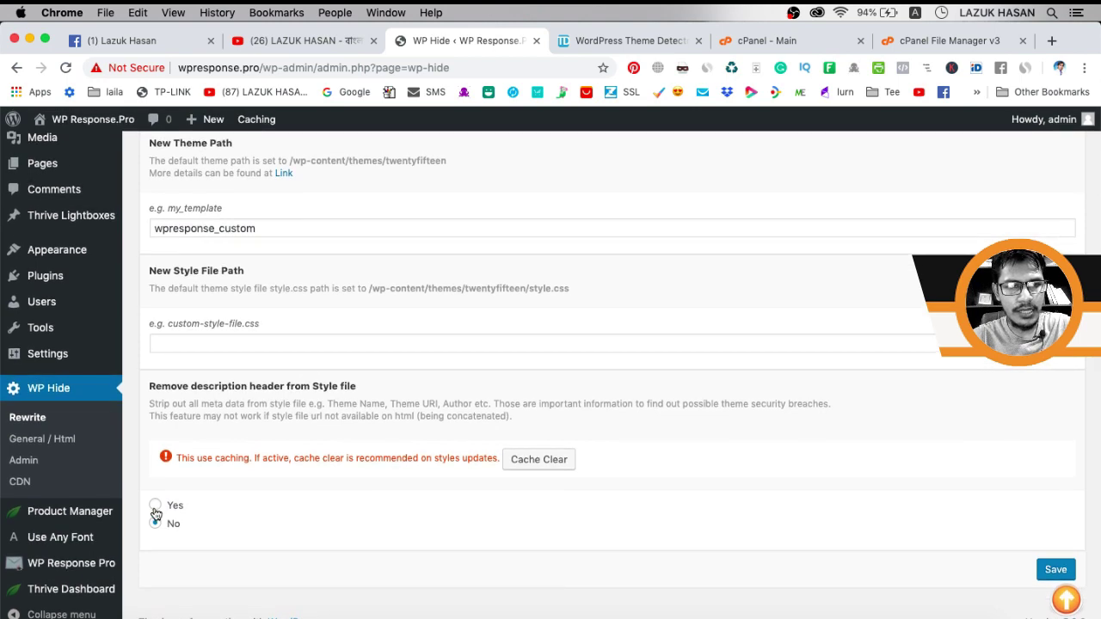
click(155, 506)
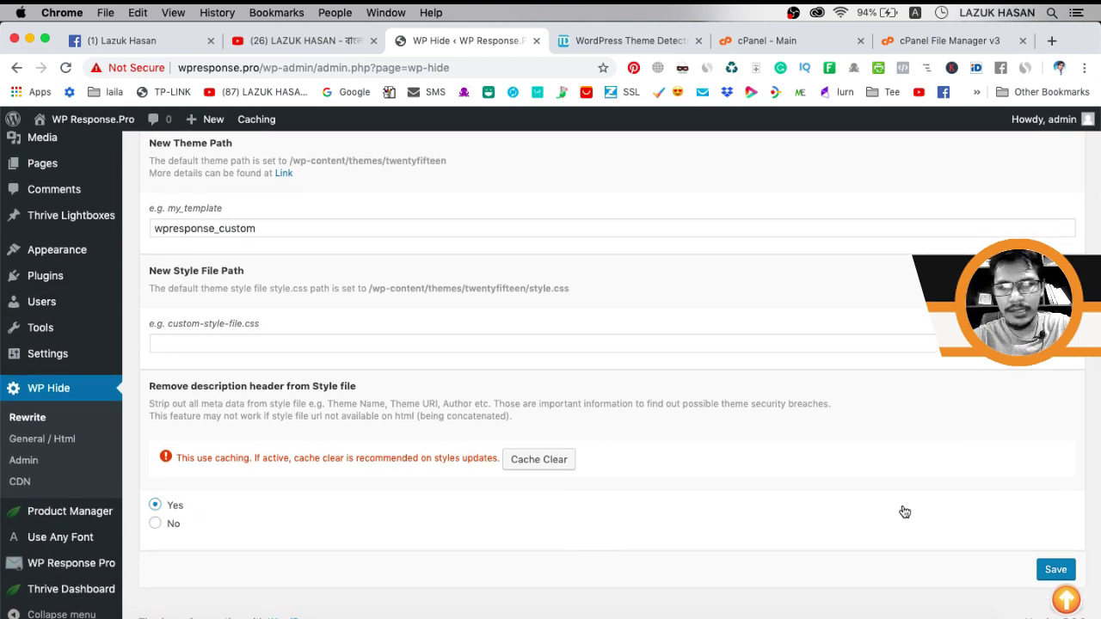
click(1054, 570)
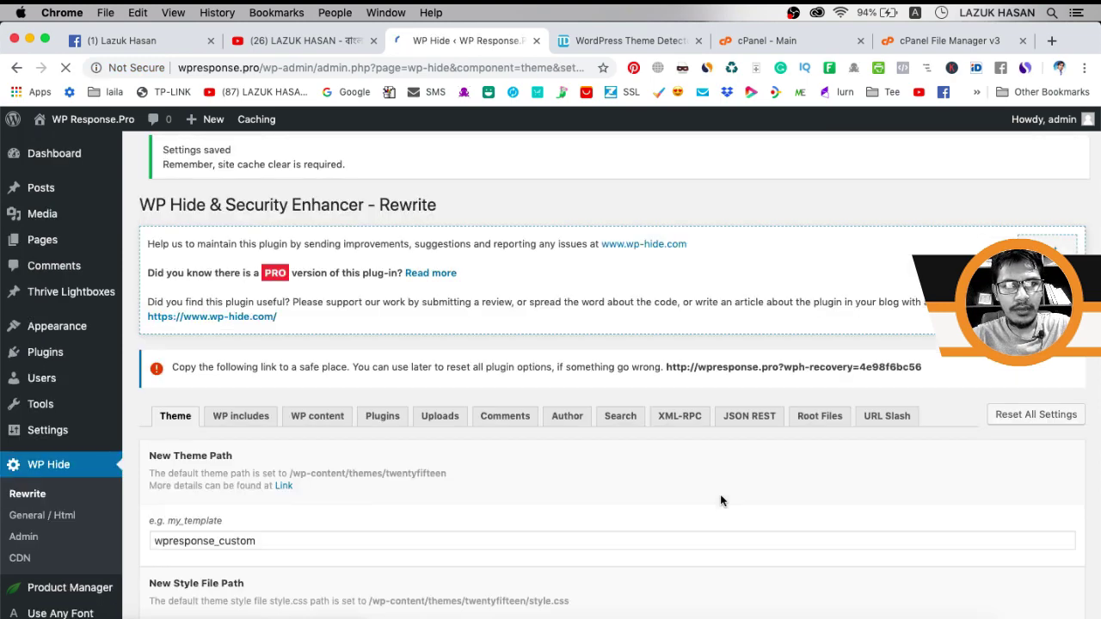
Step: Highlight the plugin's recovery link in the notice above the Theme settings
scroll(721, 500, down, 3)
scroll(721, 501, up, 2)
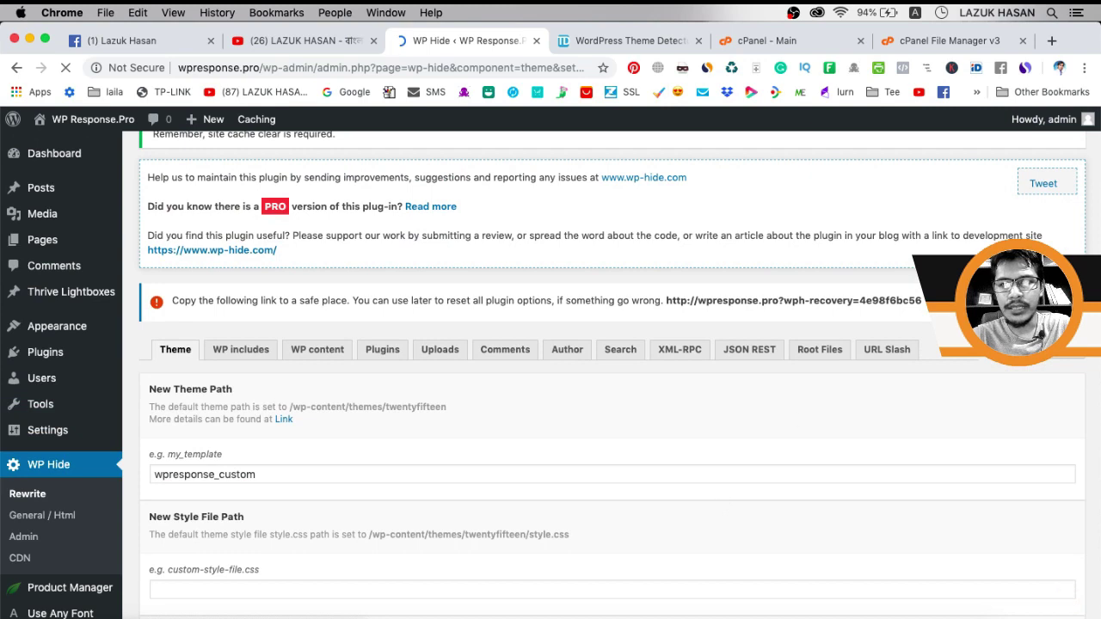
drag(922, 301, 667, 298)
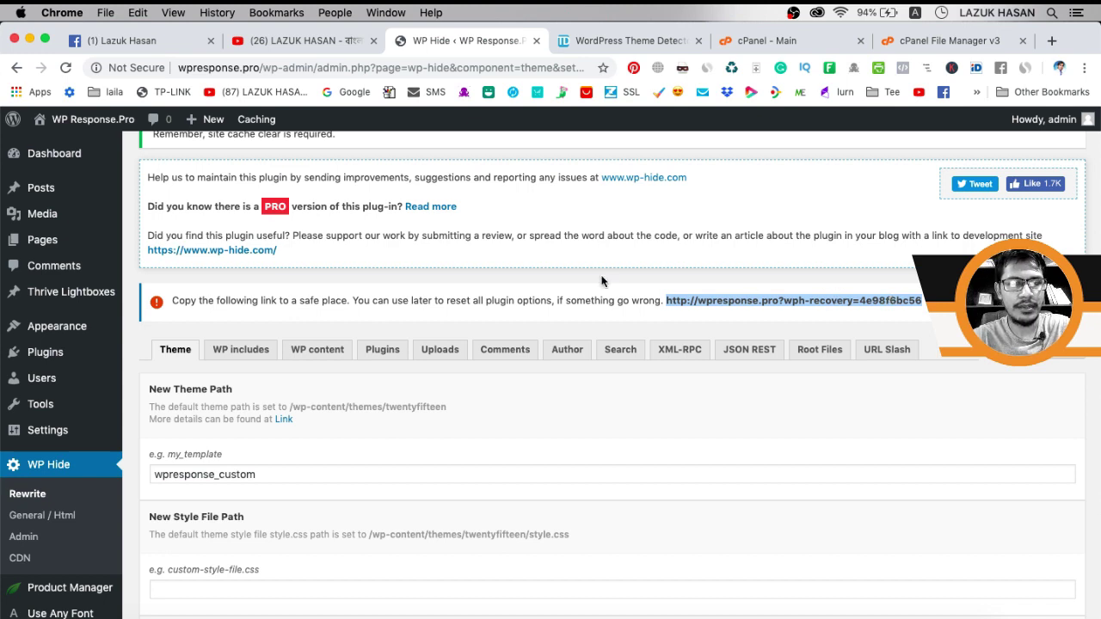
click(575, 277)
Step: Clear the style cache under Remove description header from Style file in the Theme settings
scroll(574, 277, down, 5)
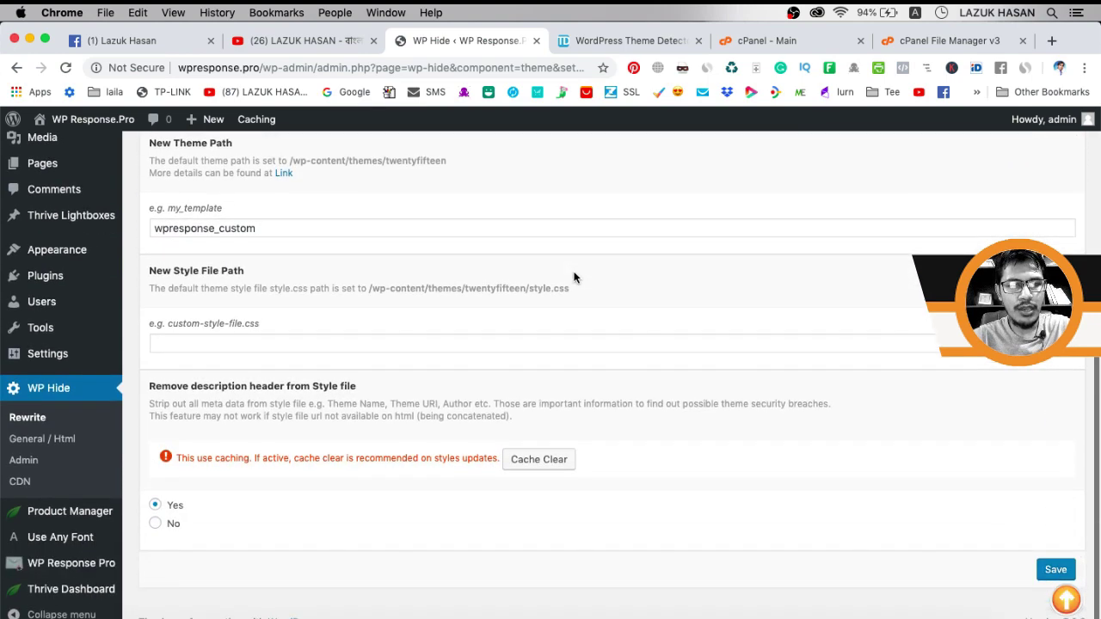
scroll(574, 277, up, 1)
scroll(574, 277, down, 1)
scroll(575, 277, up, 1)
scroll(575, 277, up, 3)
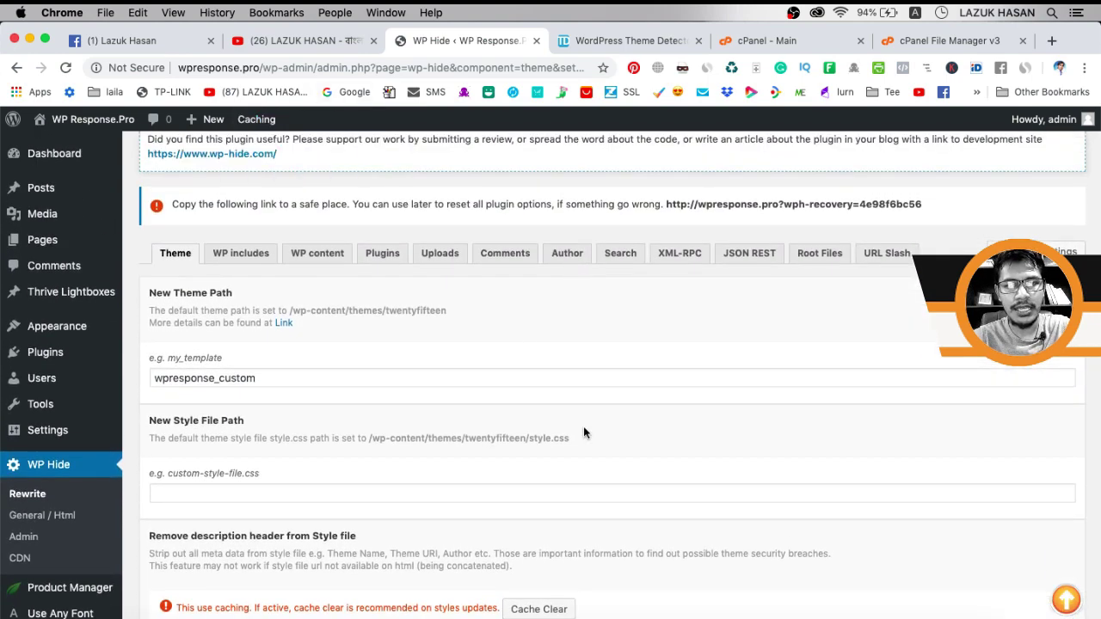
scroll(584, 426, down, 5)
click(546, 463)
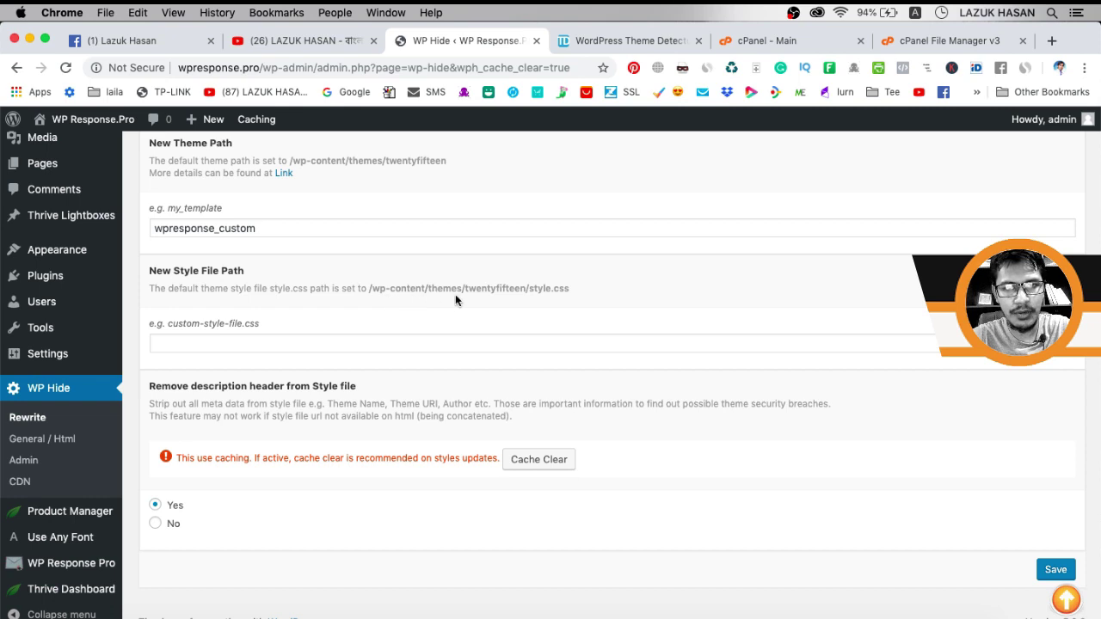
Step: Set the New Style File Path to wpresponse_custom.css, save the Theme settings and clear the style cache
click(320, 231)
key(super+a)
key(super+c)
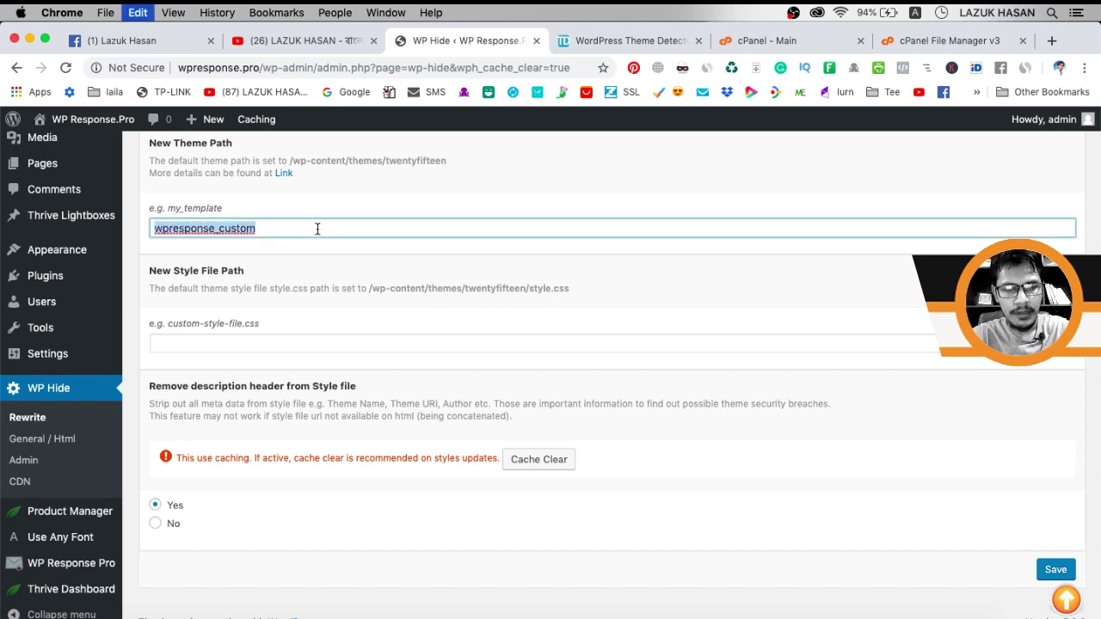
click(288, 347)
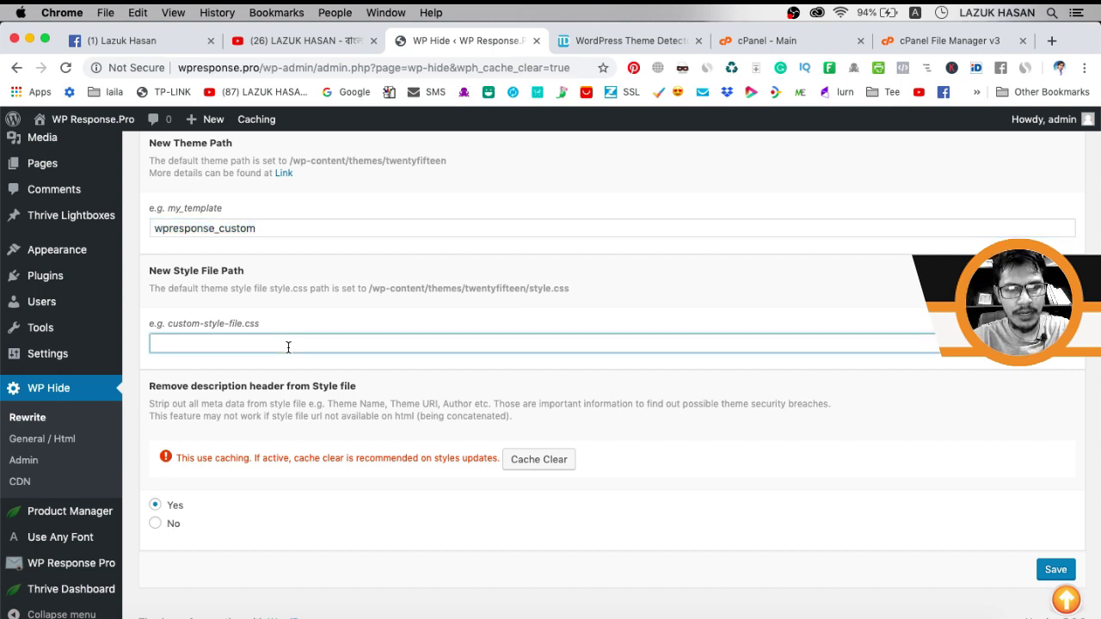
key(super+v)
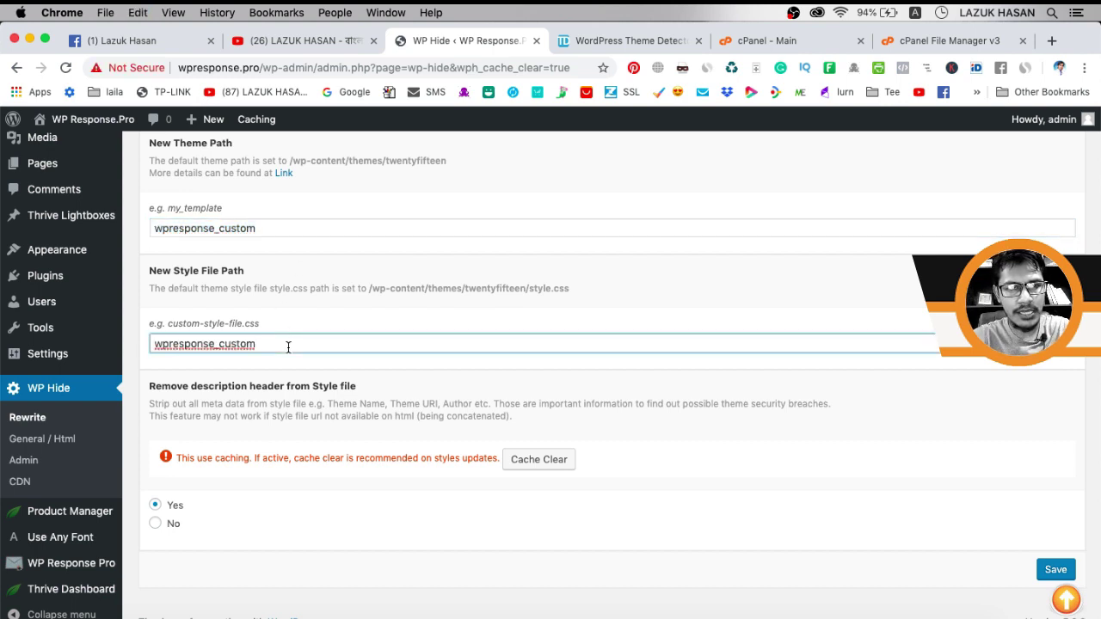
text(.css)
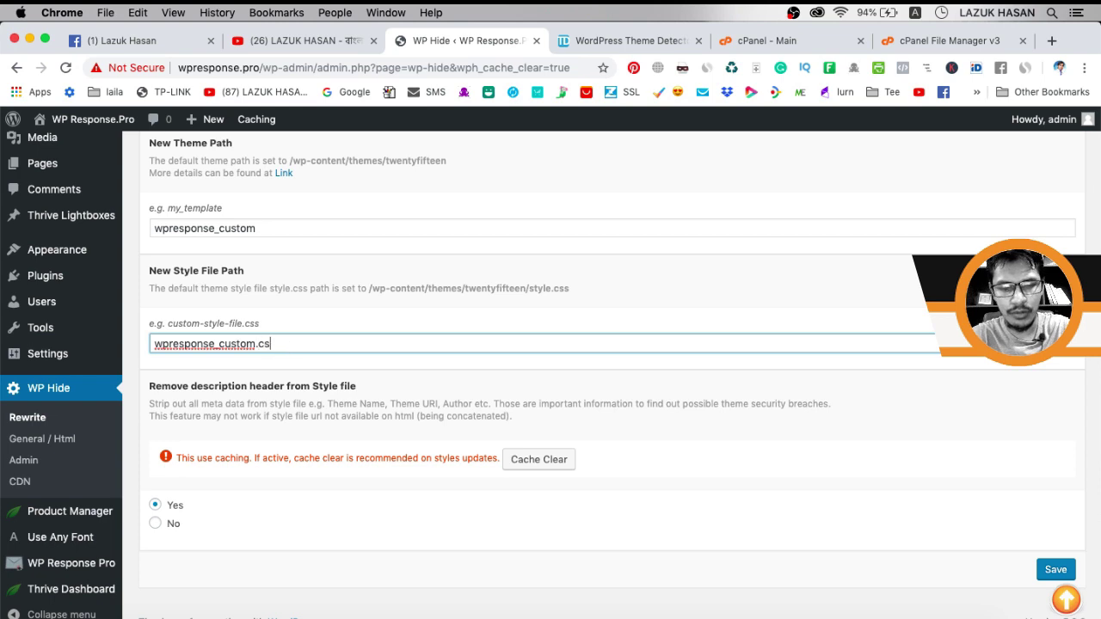
click(1054, 571)
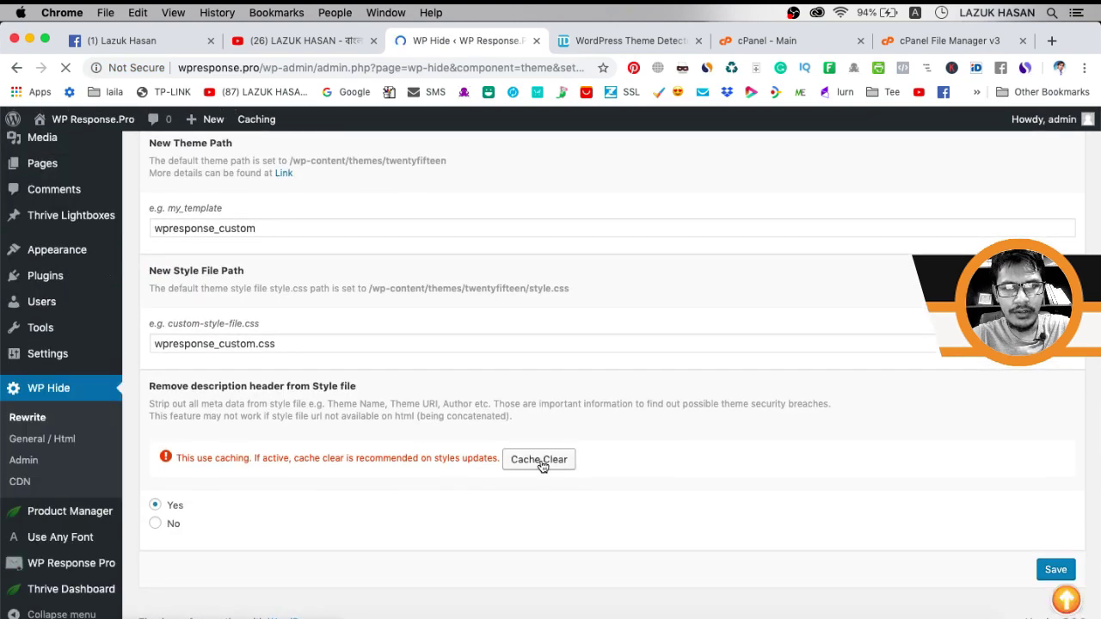
click(532, 459)
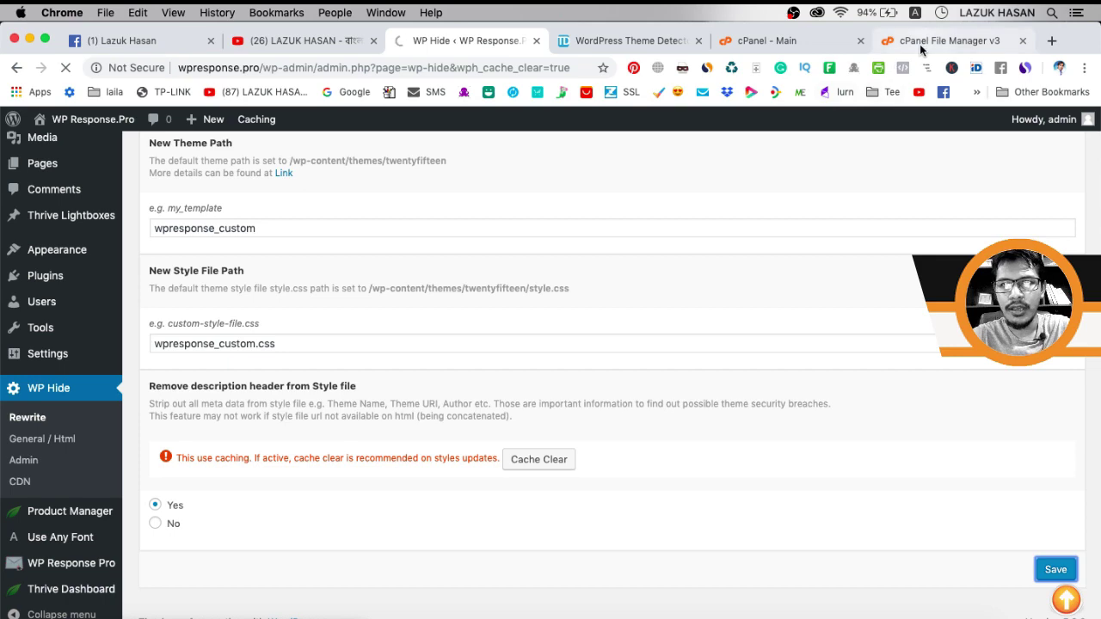
click(605, 48)
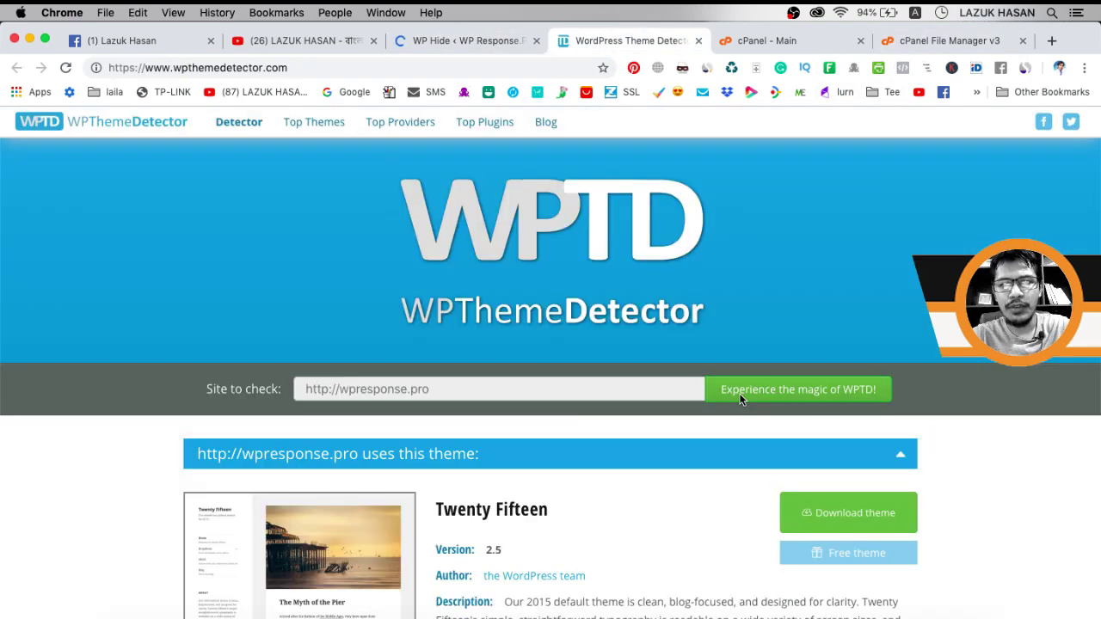
scroll(974, 469, down, 3)
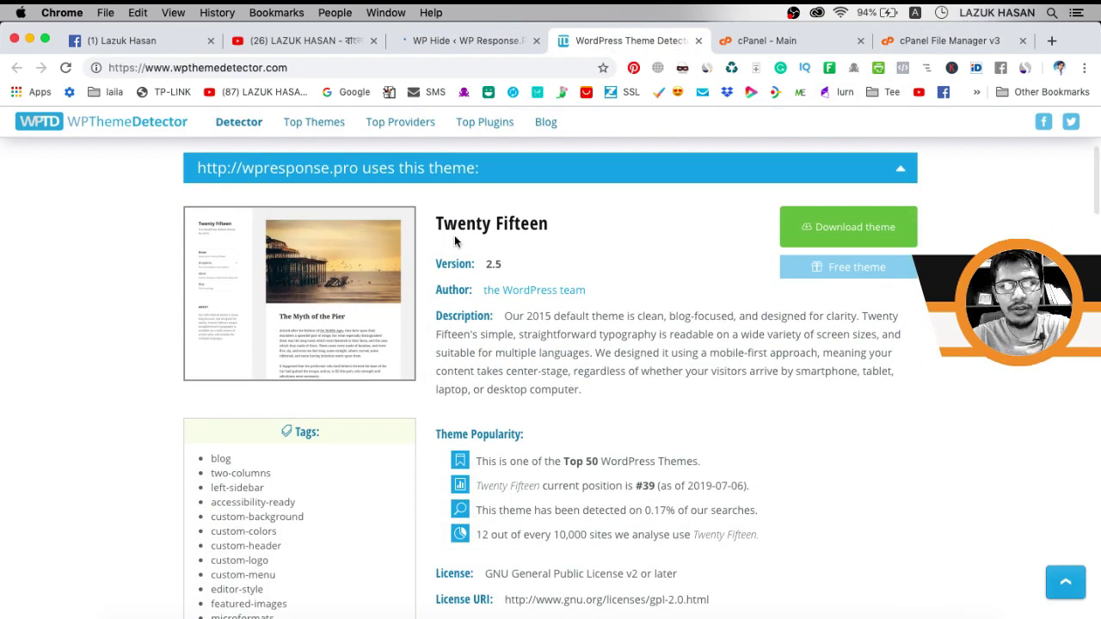
scroll(591, 253, down, 10)
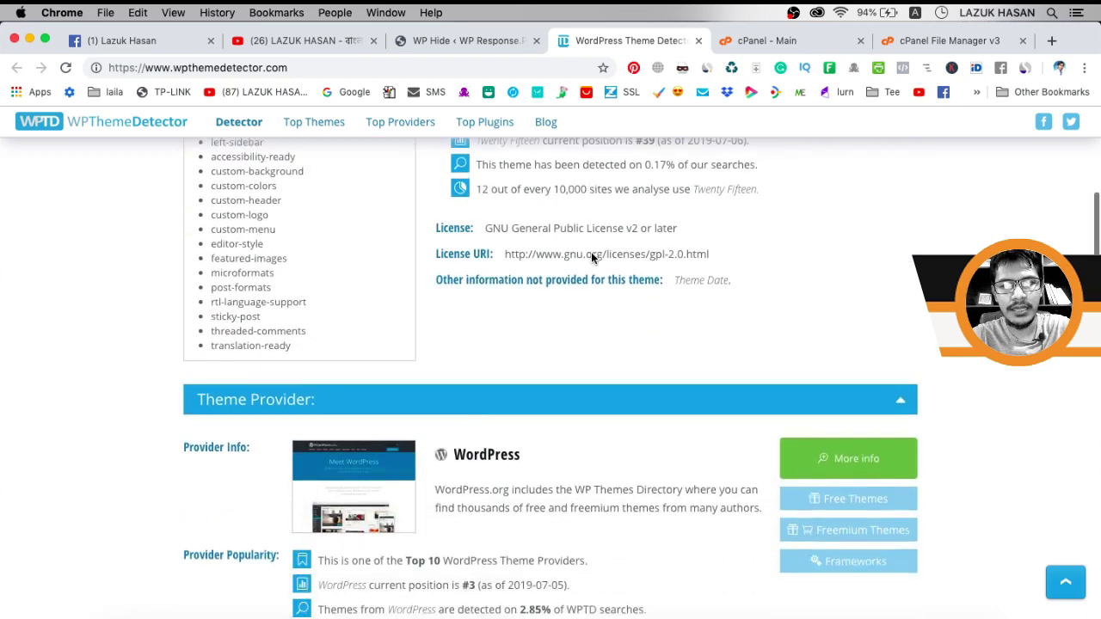
scroll(591, 257, down, 4)
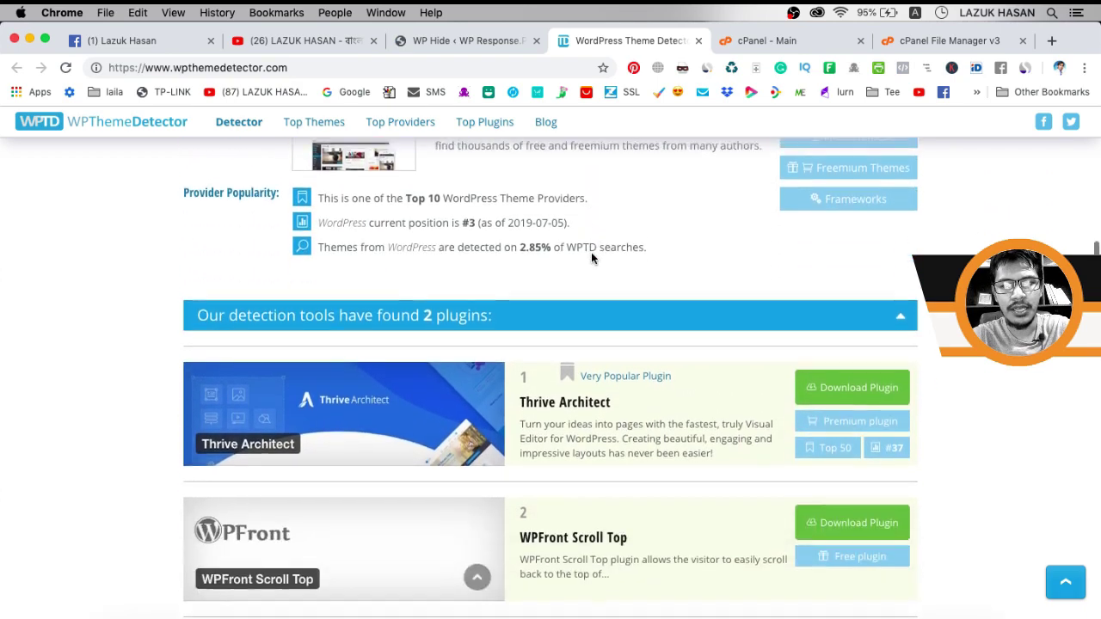
scroll(590, 437, down, 2)
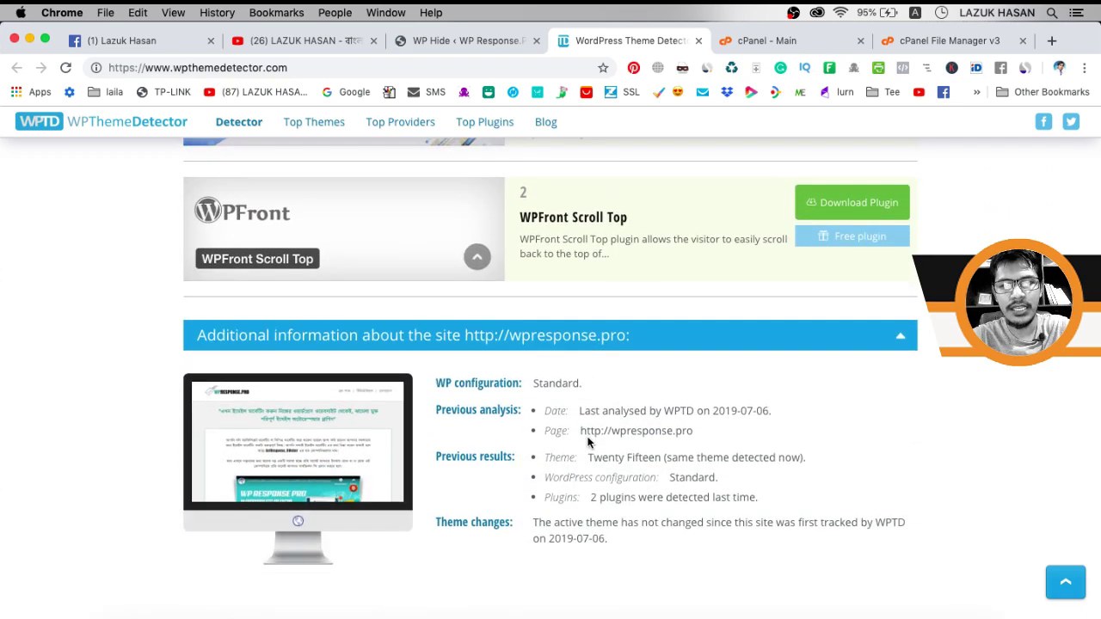
scroll(589, 442, up, 10)
scroll(589, 443, up, 10)
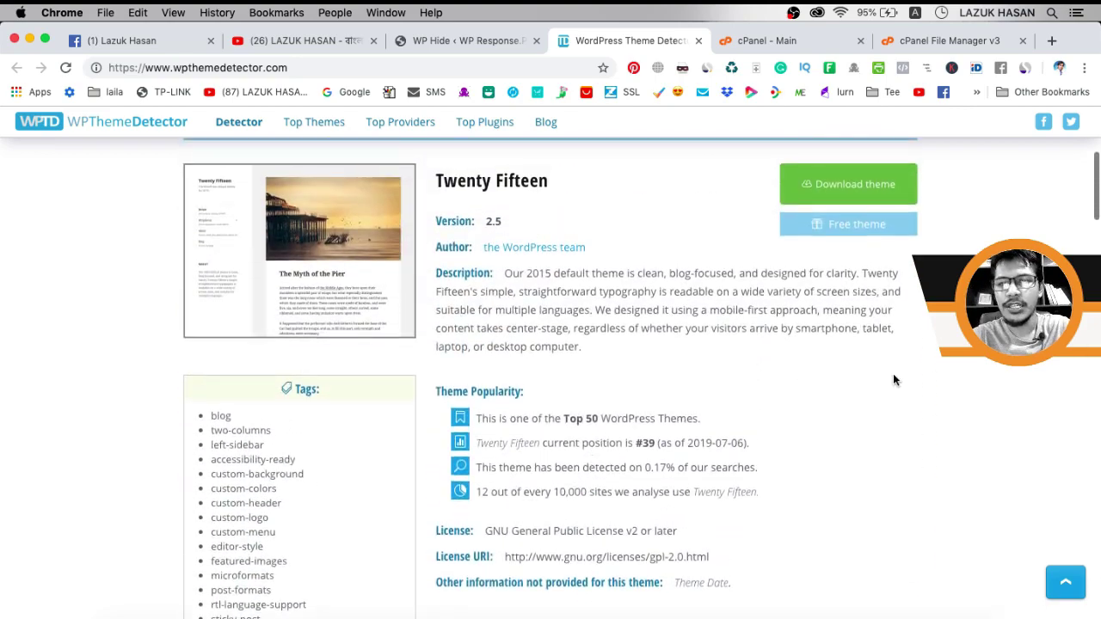
scroll(893, 379, up, 8)
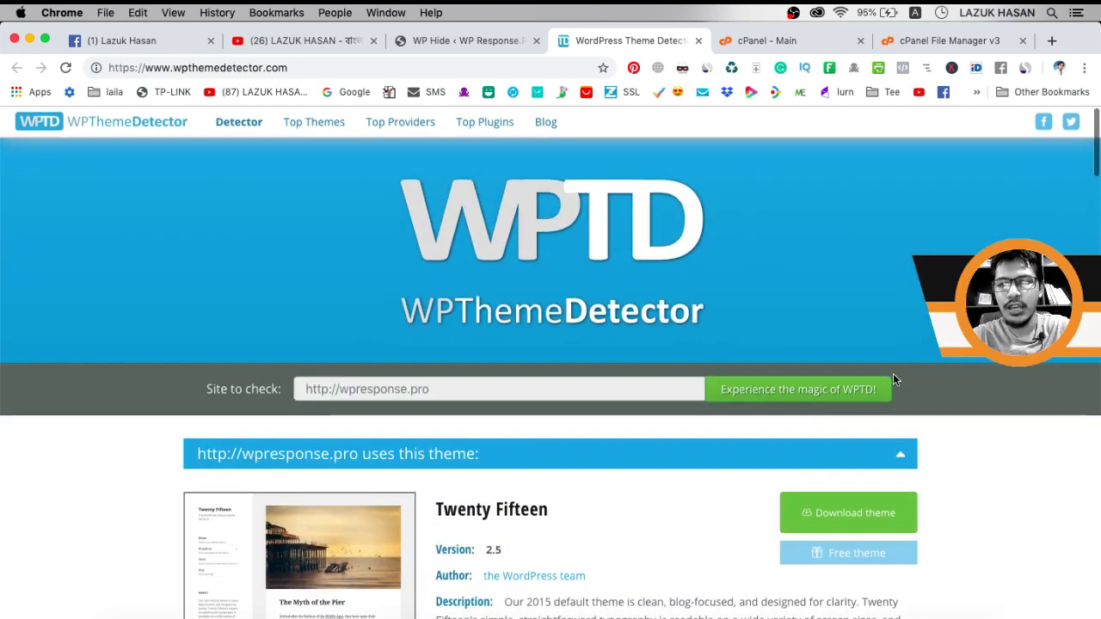
Step: Return to the WP Hide Theme settings and review the saved theme path and style file path
click(443, 43)
scroll(352, 485, down, 5)
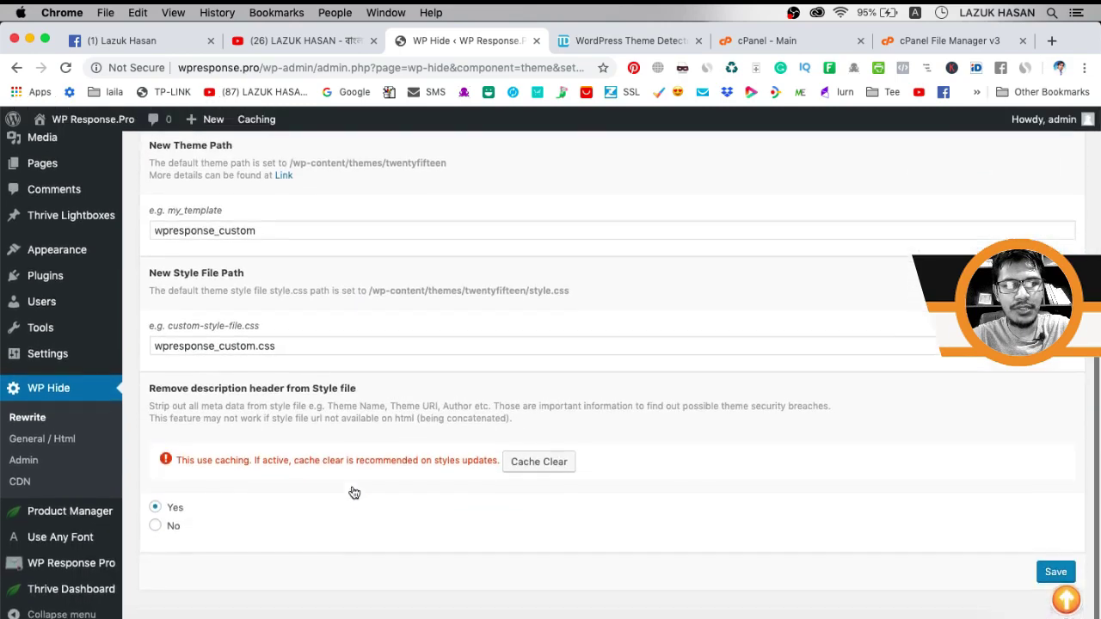
scroll(351, 456, up, 4)
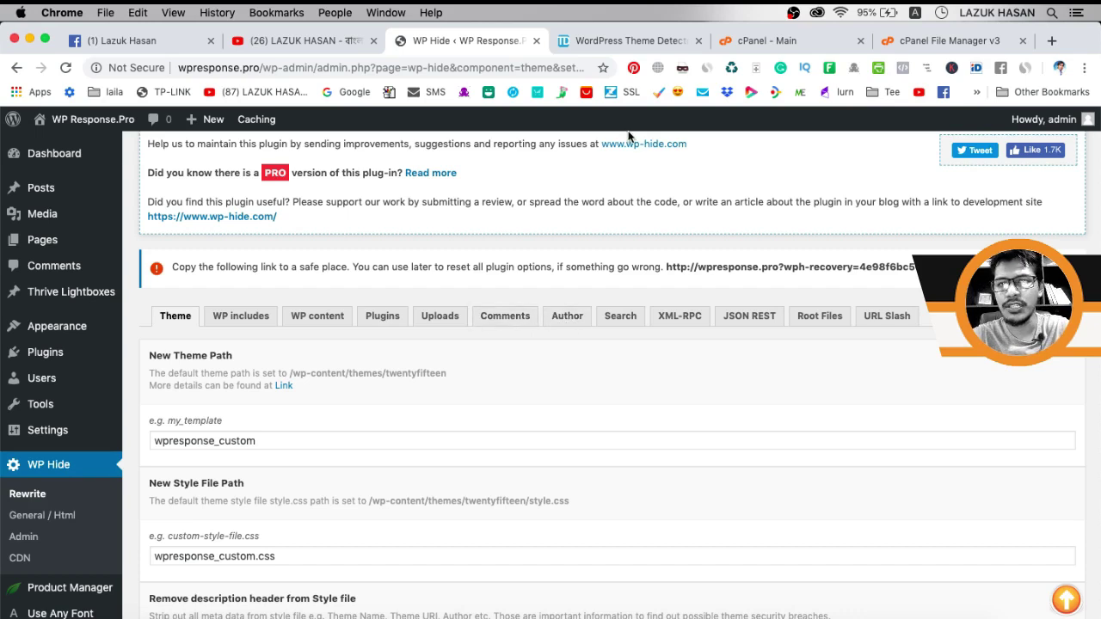
click(631, 40)
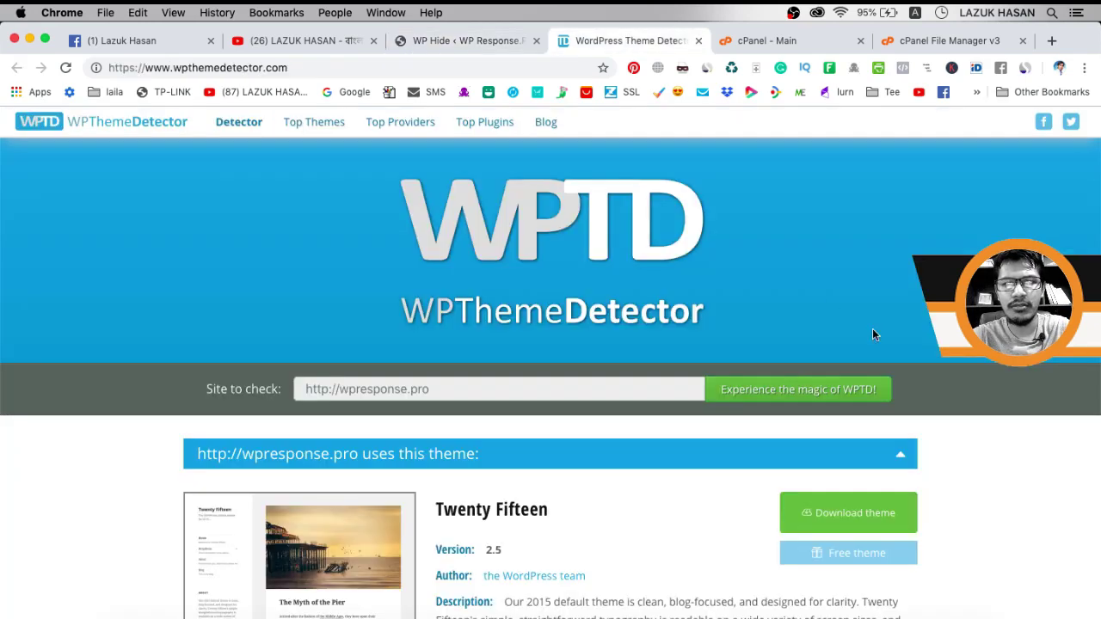
click(481, 42)
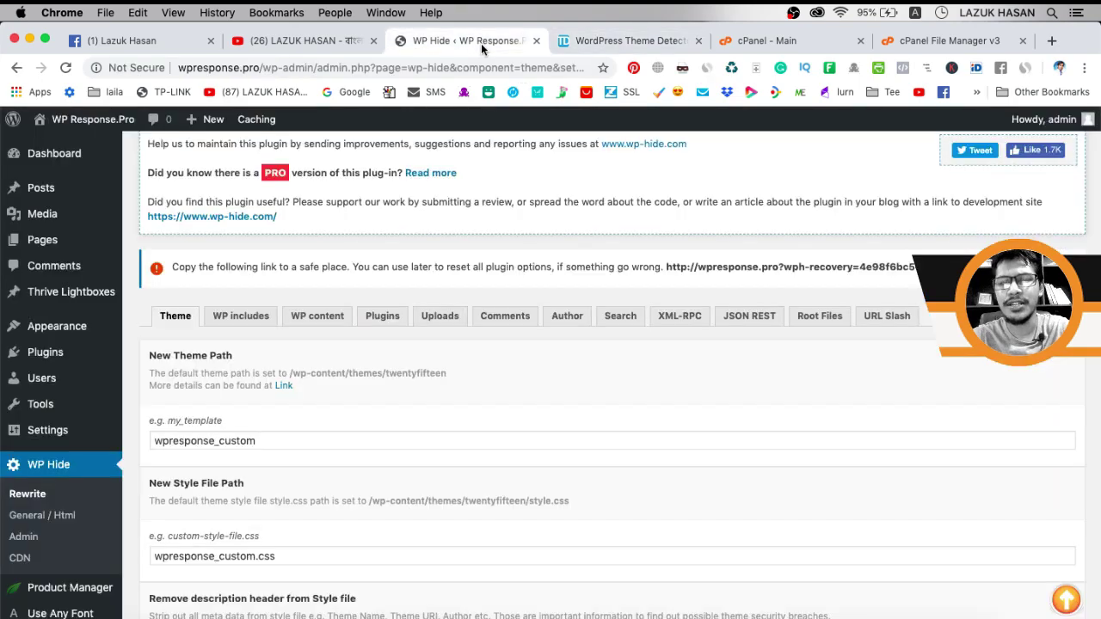
click(634, 38)
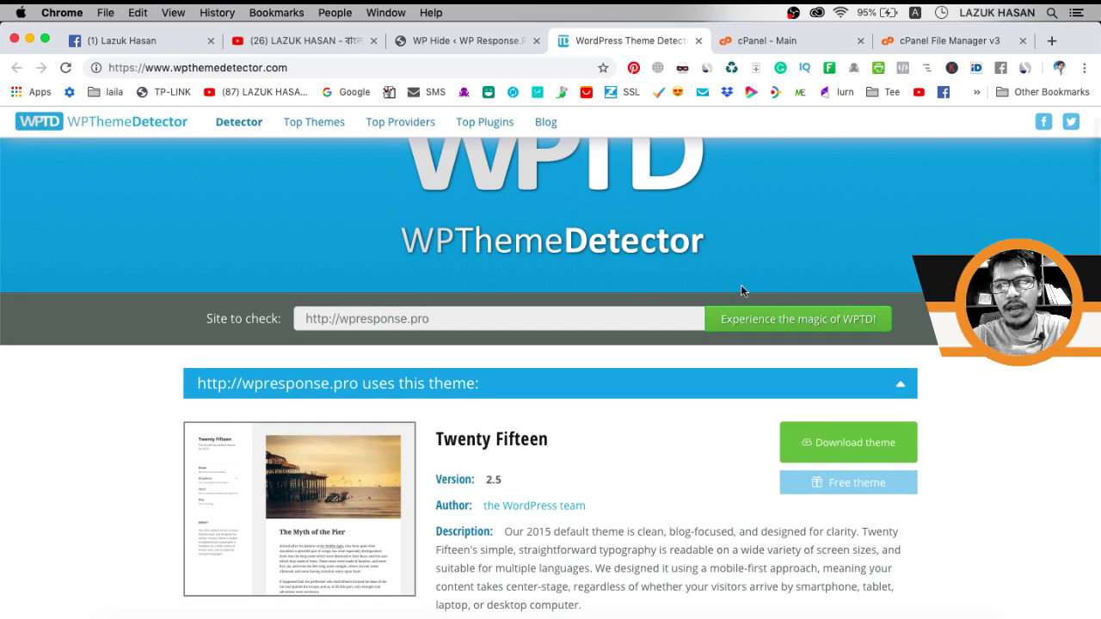
click(789, 319)
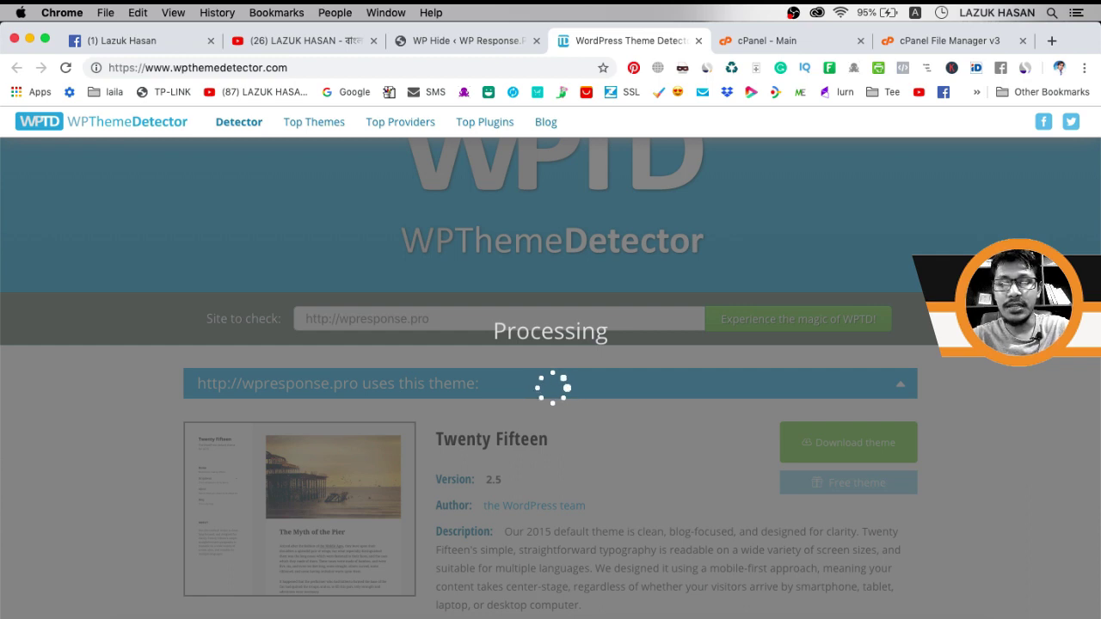
scroll(551, 345, down, 2)
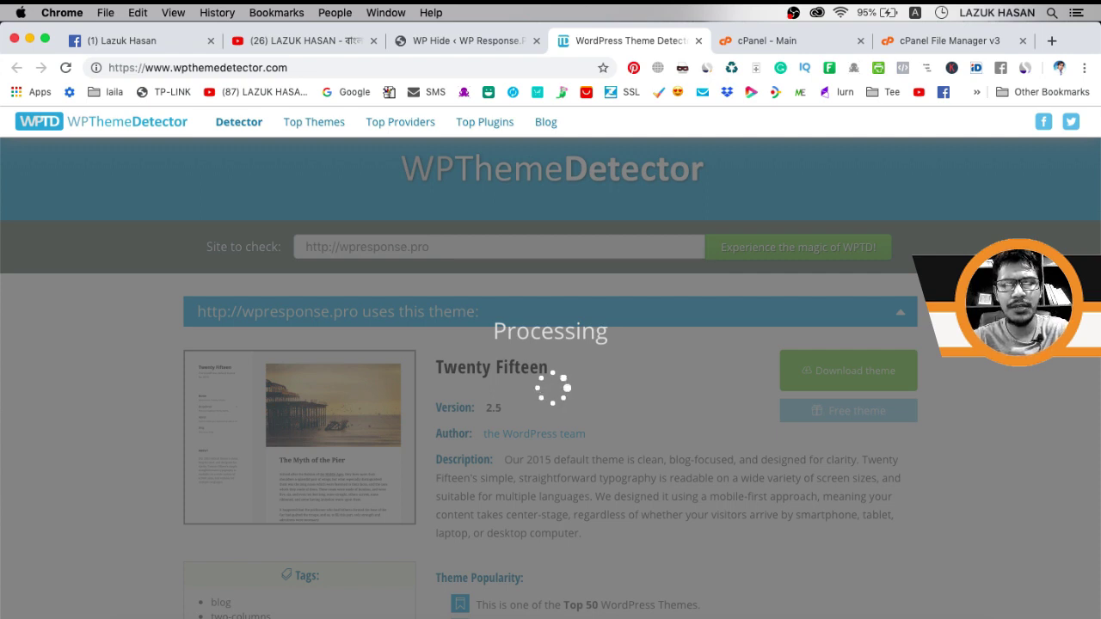
right_click(659, 39)
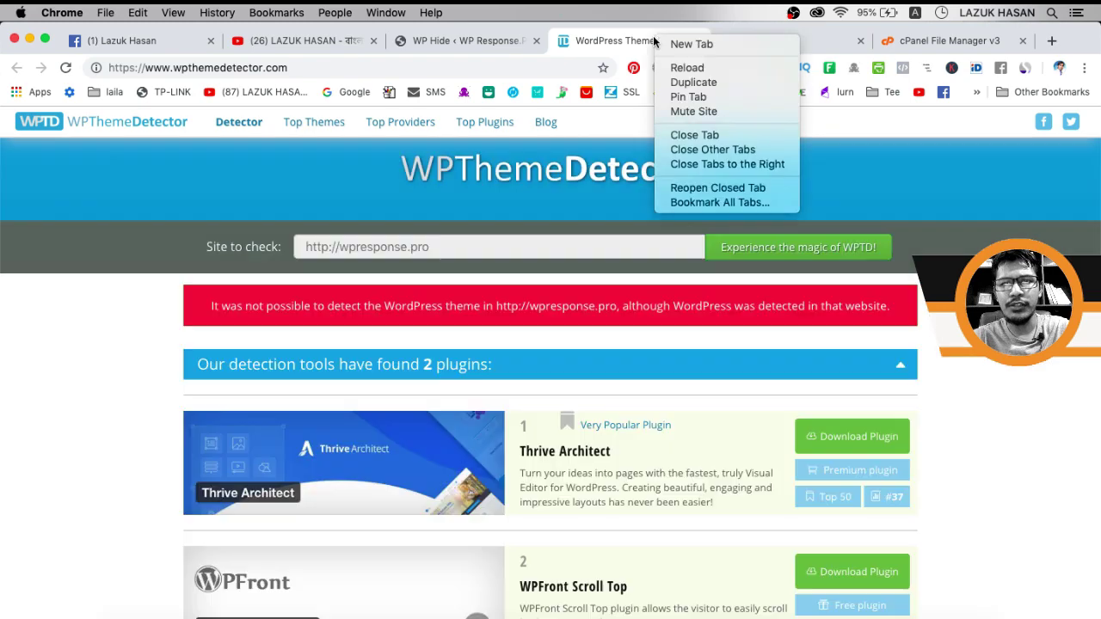
click(728, 163)
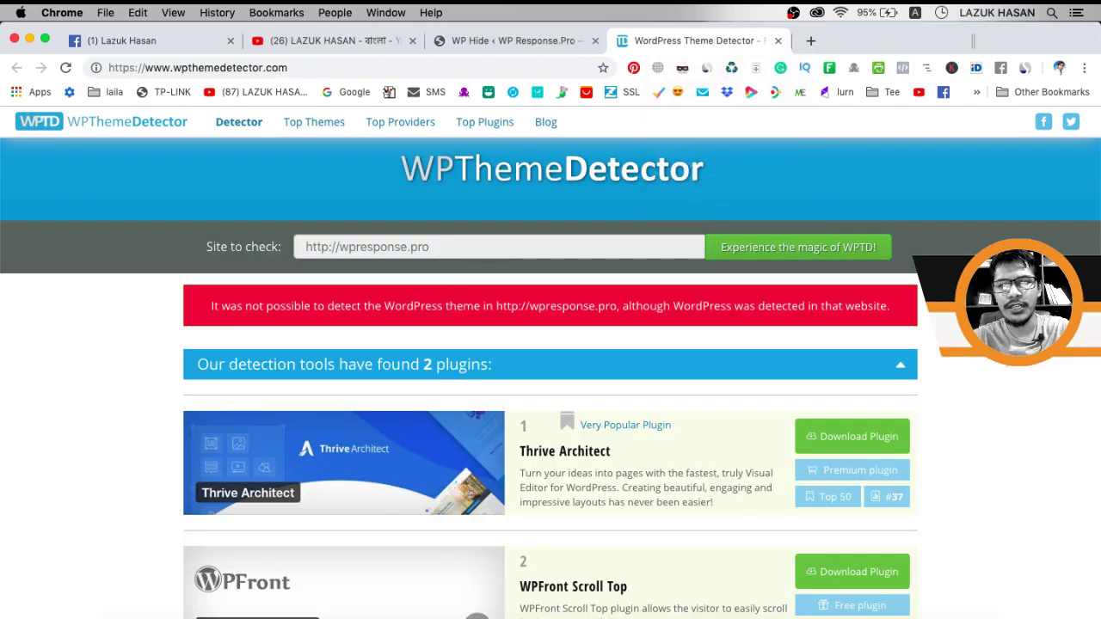
Step: Examine the new WPThemeDetector results for the theme message, the plugins found and the additional site information
scroll(380, 338, down, 3)
scroll(380, 338, up, 2)
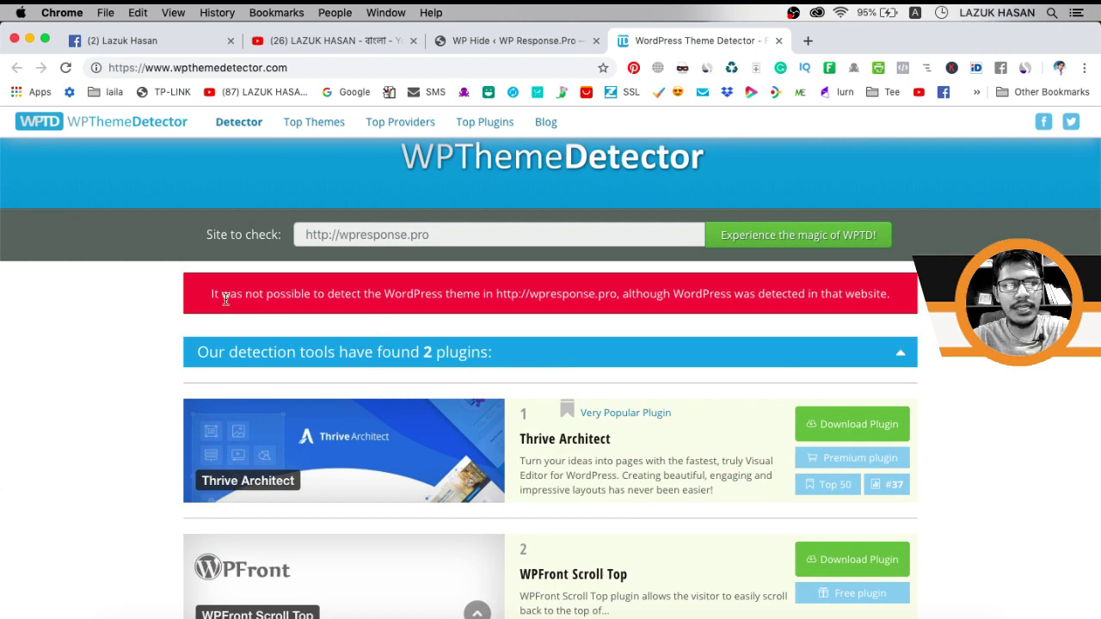
drag(212, 294, 889, 293)
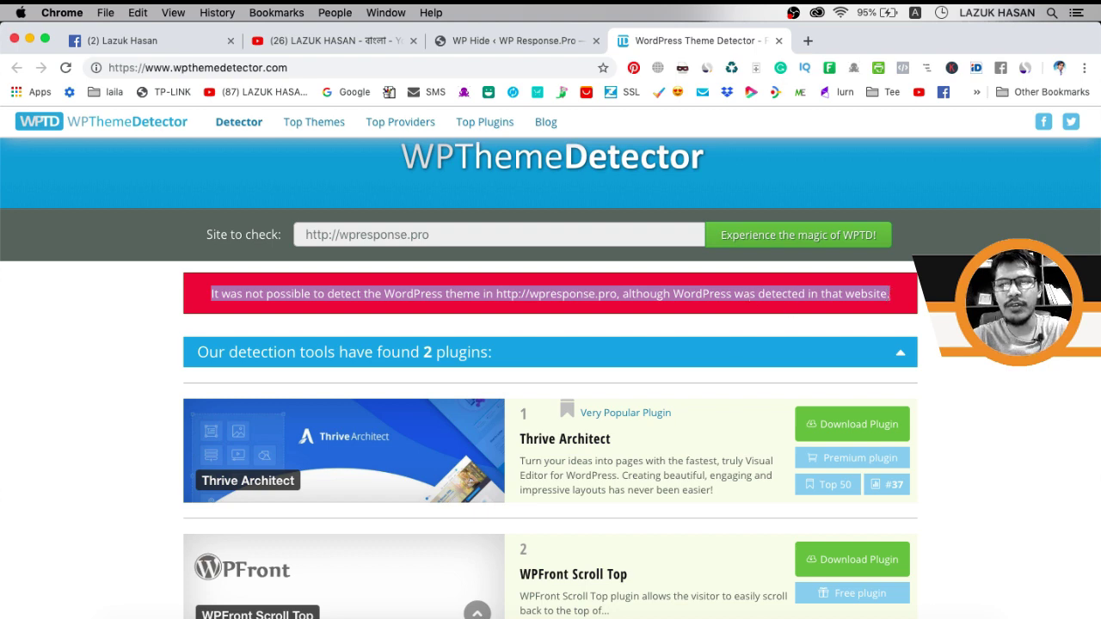
click(938, 297)
scroll(550, 379, down, 2)
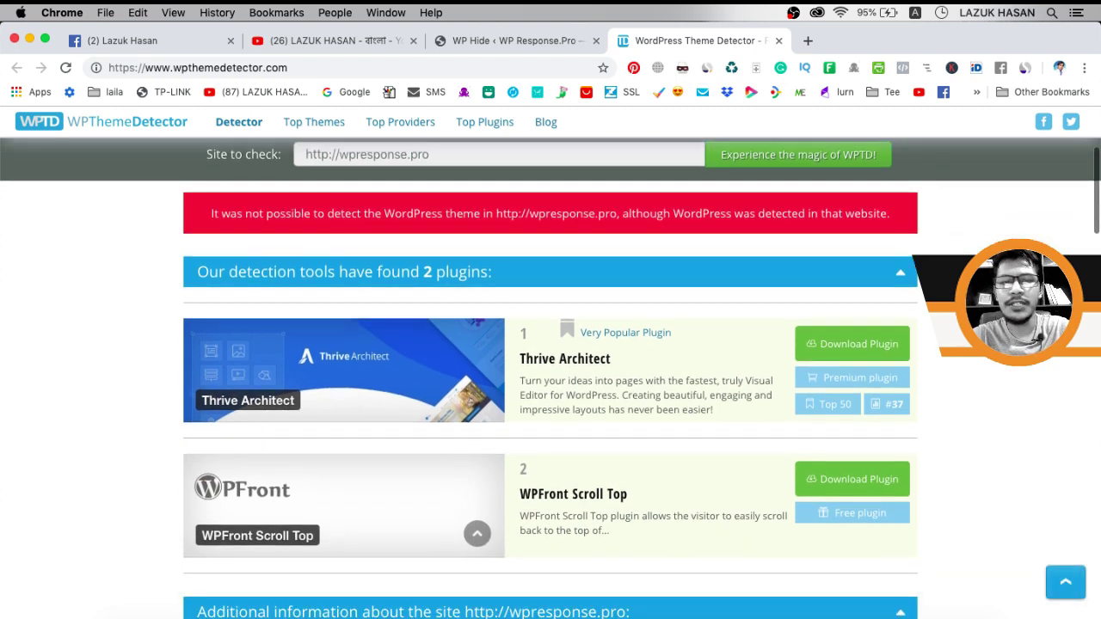
scroll(550, 379, down, 2)
scroll(355, 204, down, 2)
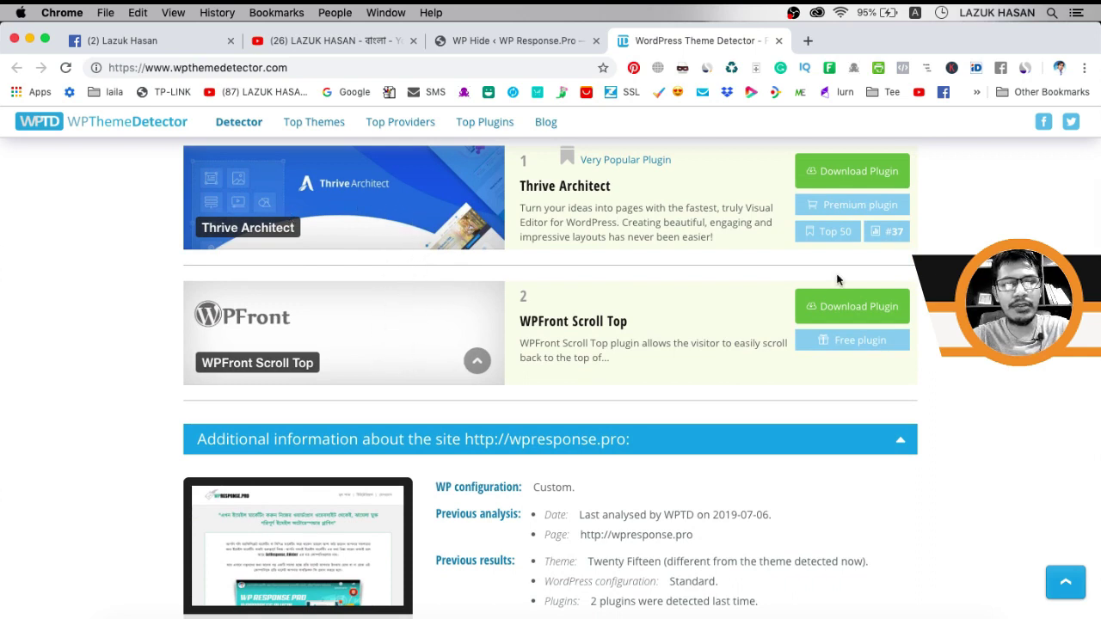
scroll(1008, 378, down, 3)
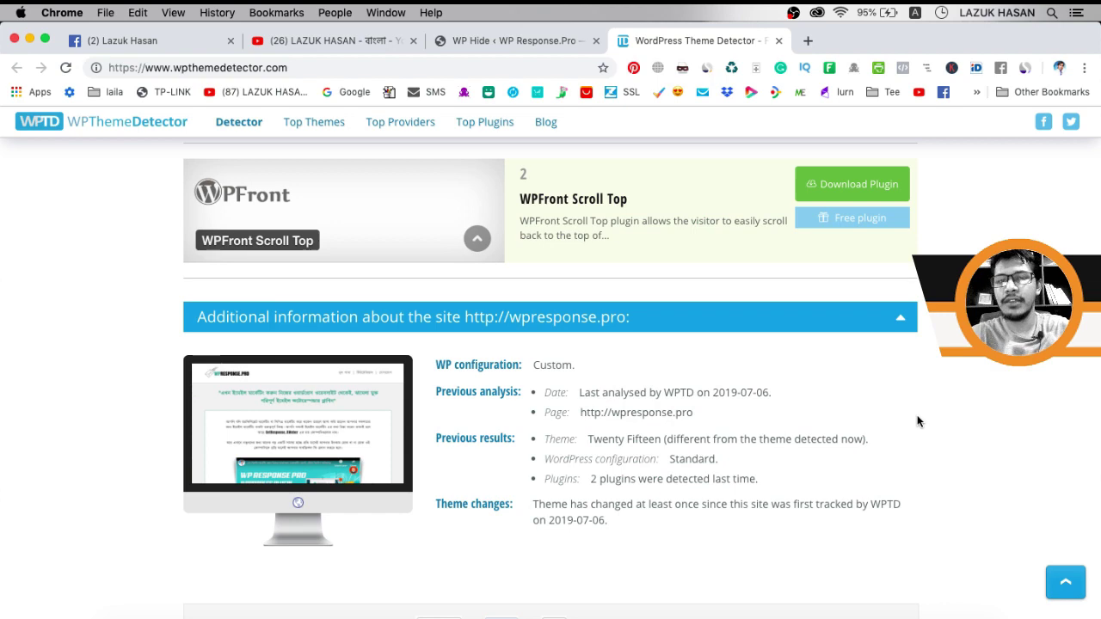
scroll(917, 415, up, 10)
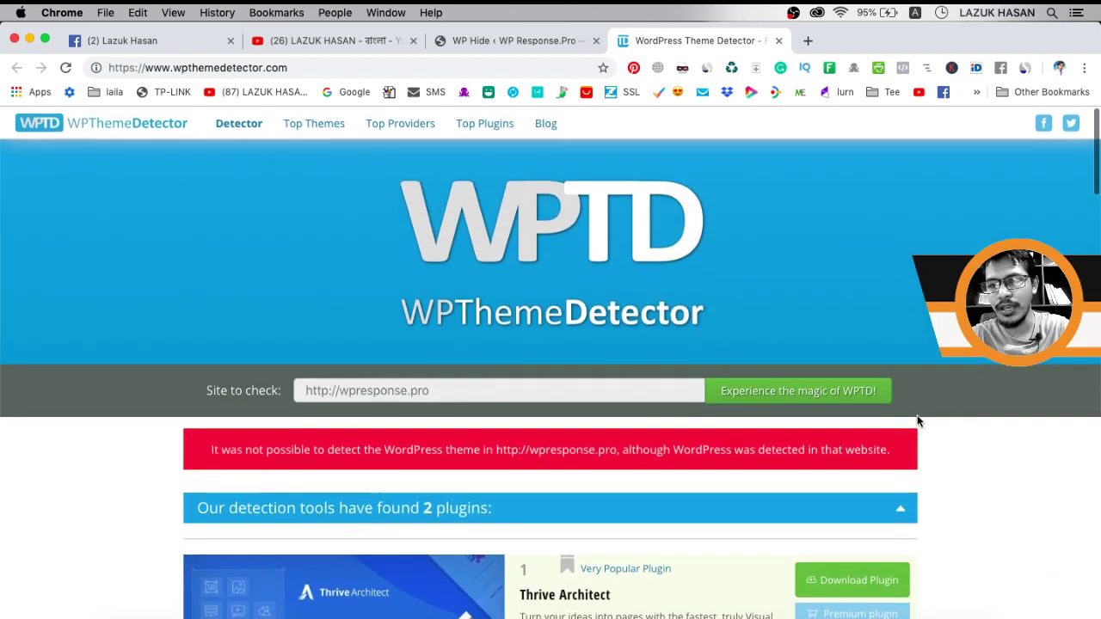